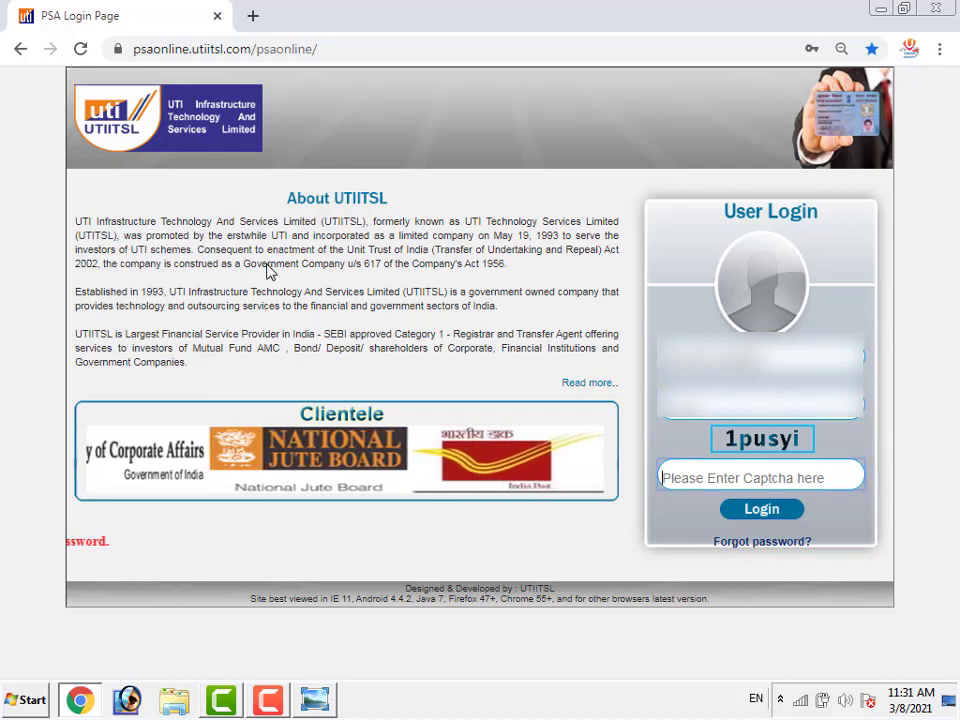
Enter the captcha text shown and sign in to PSA Online
{"action": "type", "text": "1P"}
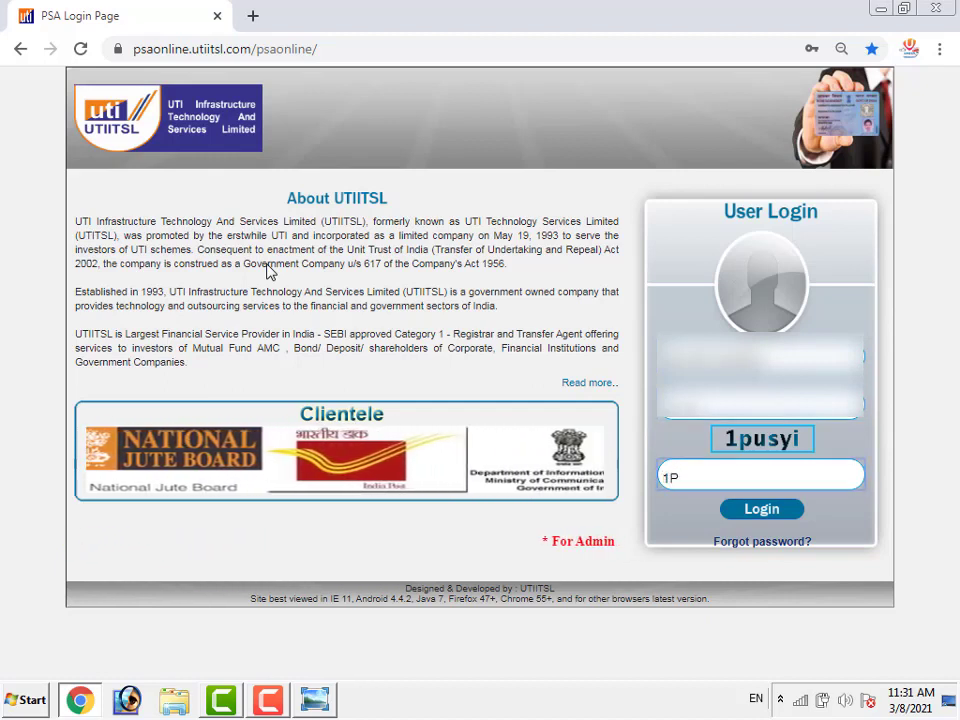
{"action": "key", "text": "BackSpace"}
{"action": "type", "text": "p"}
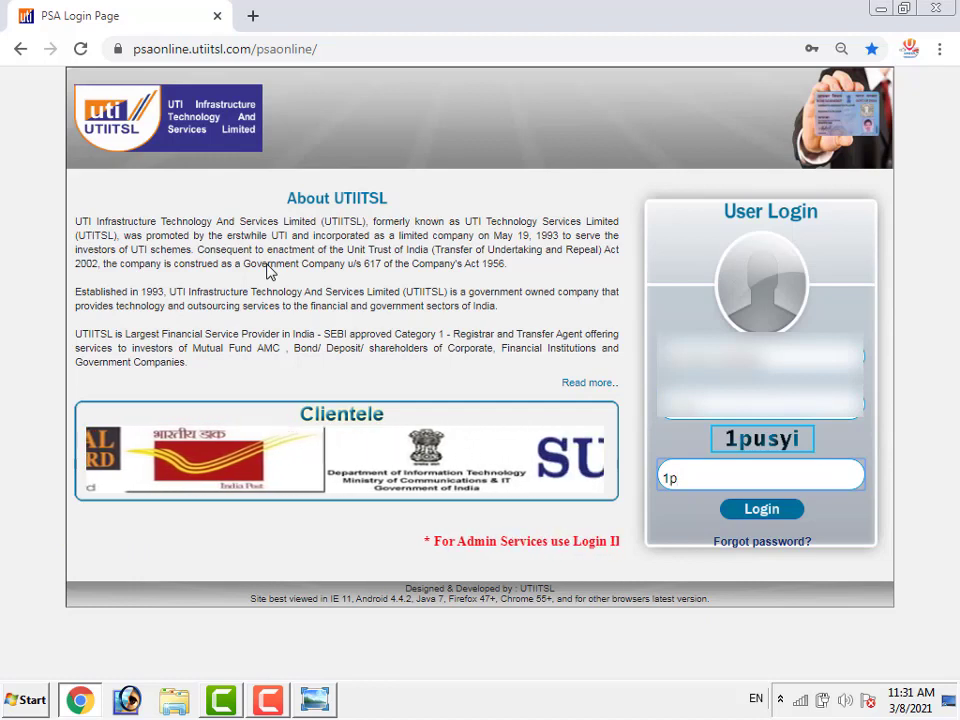
{"action": "type", "text": "usyi"}
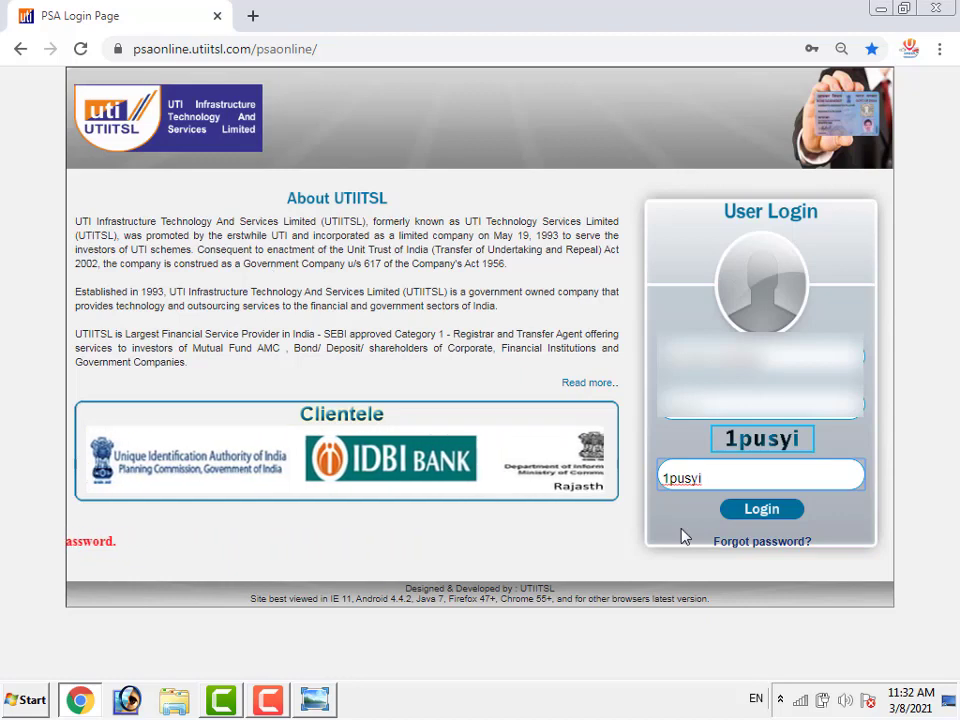
{"action": "left_click", "coordinate": [755, 510]}
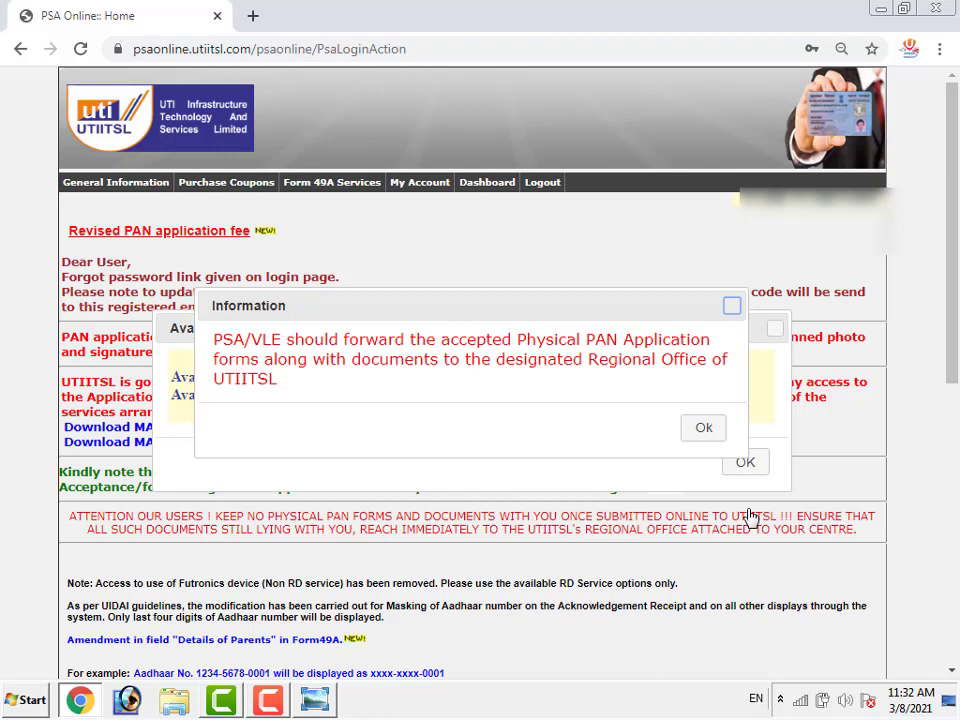
Dismiss the PAN-forms information notice and the 130/86 available coupons popup
{"action": "left_click", "coordinate": [708, 432]}
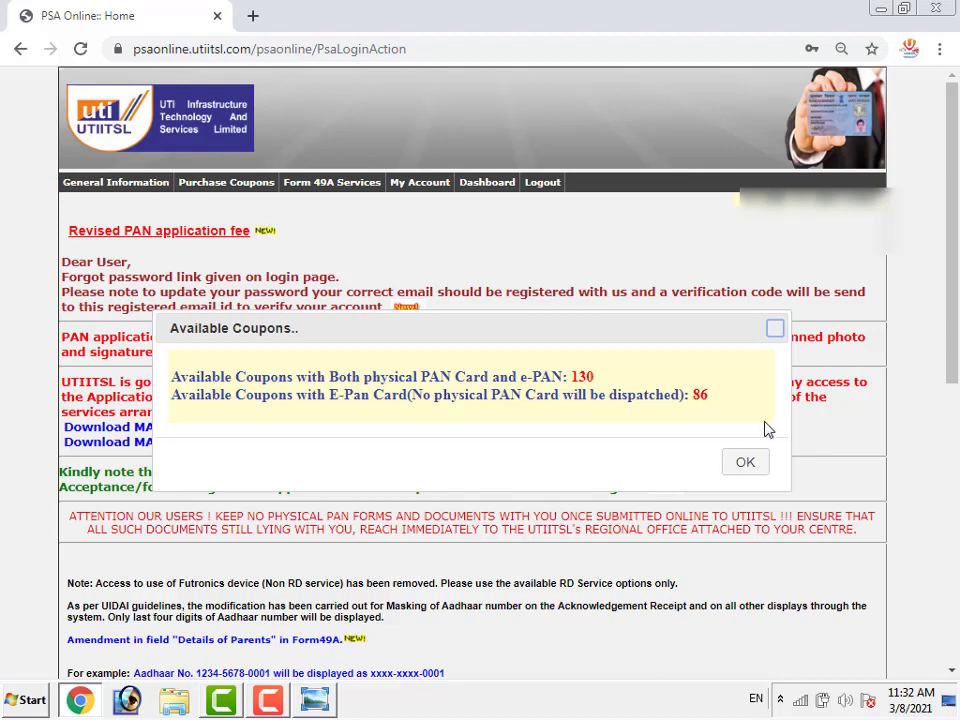
{"action": "left_click", "coordinate": [745, 463]}
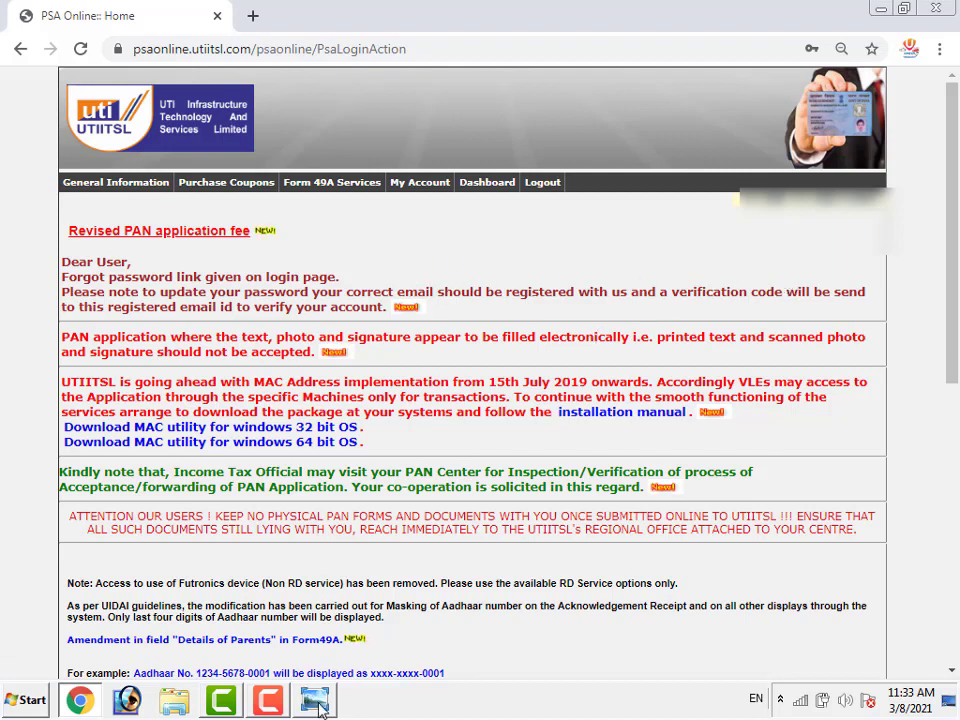
{"action": "mouse_move", "coordinate": [318, 703]}
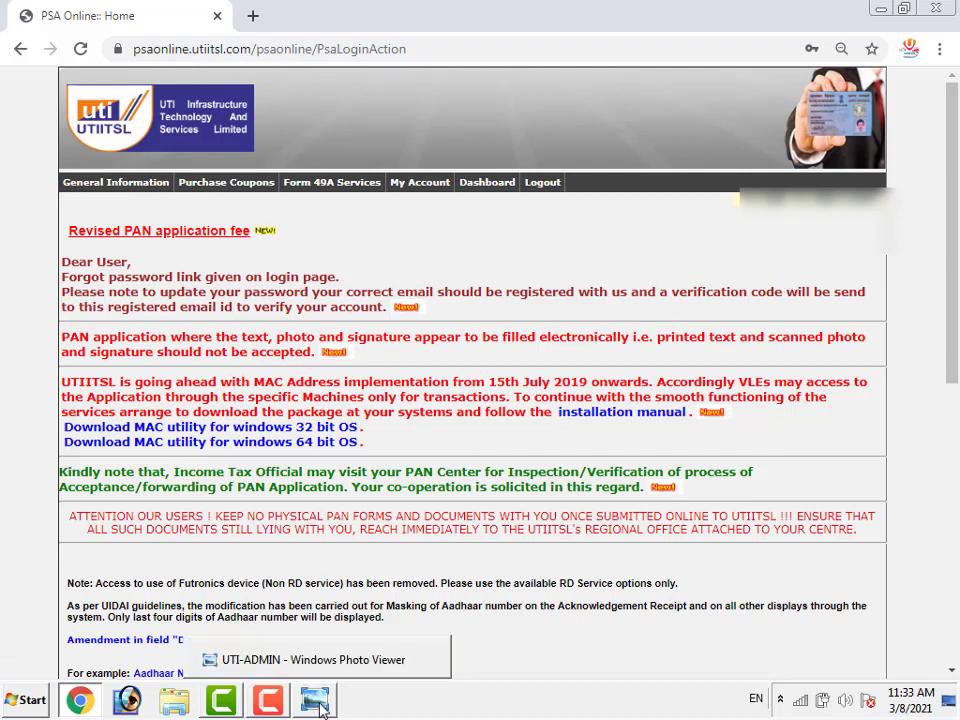
{"action": "left_click", "coordinate": [318, 703]}
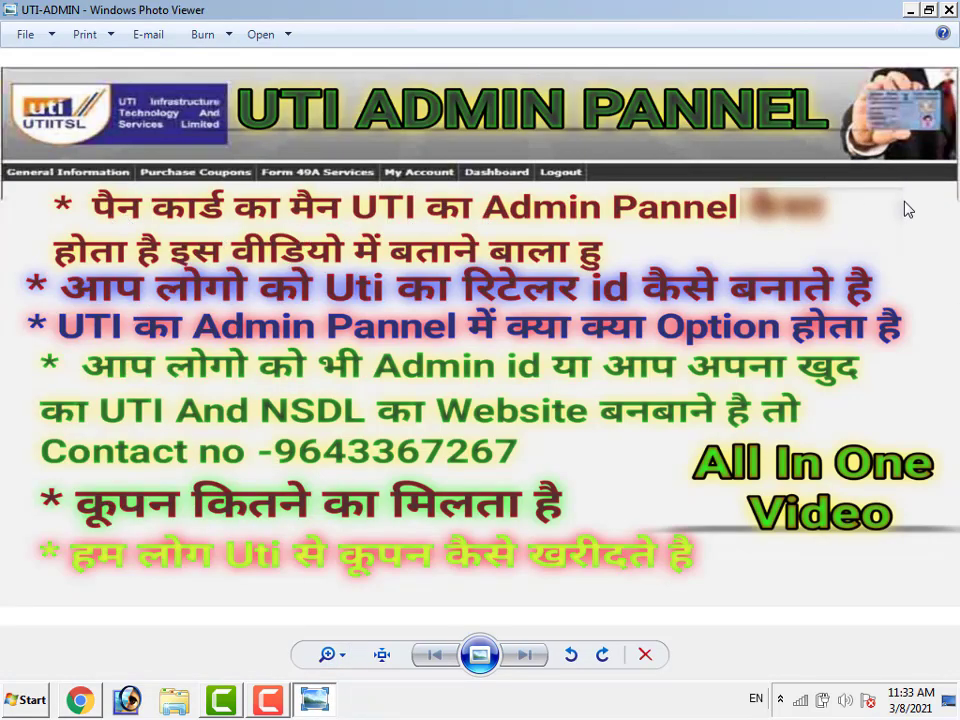
{"action": "left_click", "coordinate": [88, 697]}
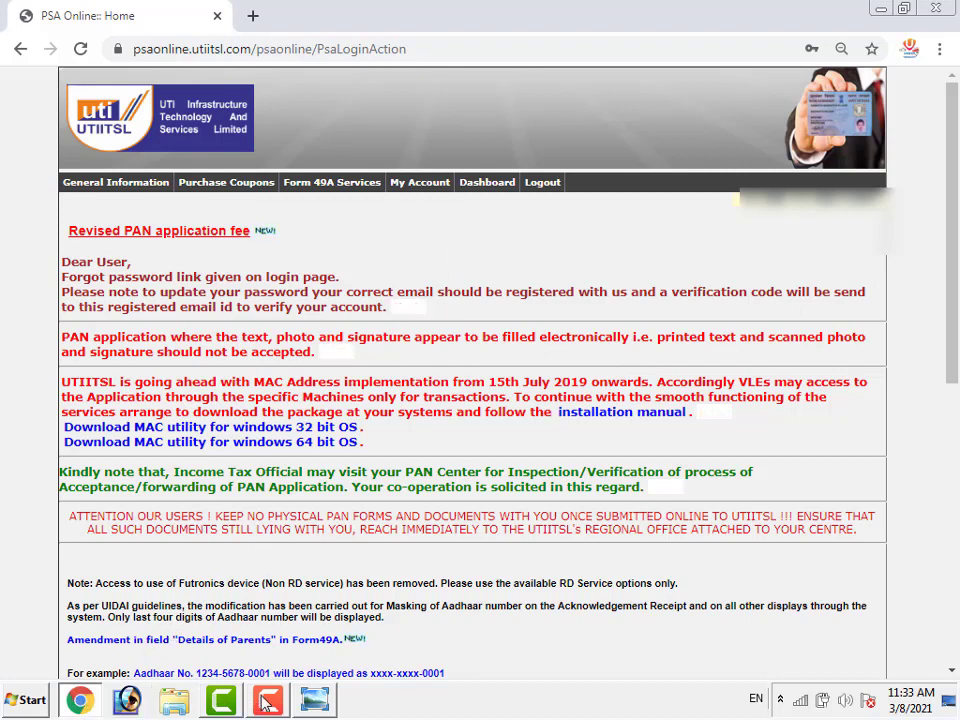
{"action": "left_click", "coordinate": [314, 700]}
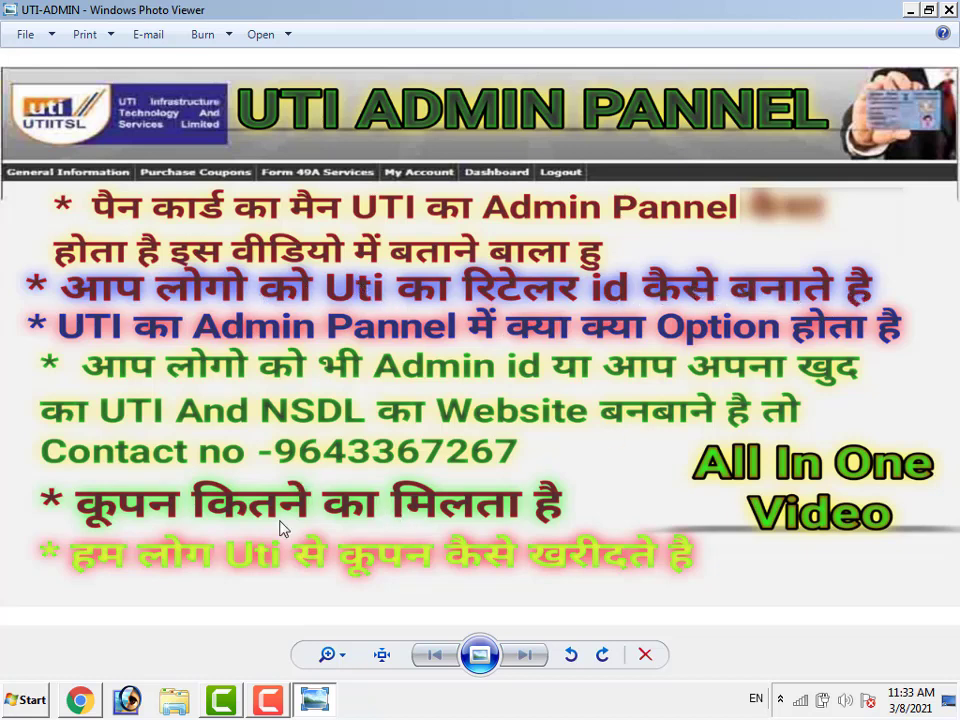
{"action": "mouse_move", "coordinate": [78, 704]}
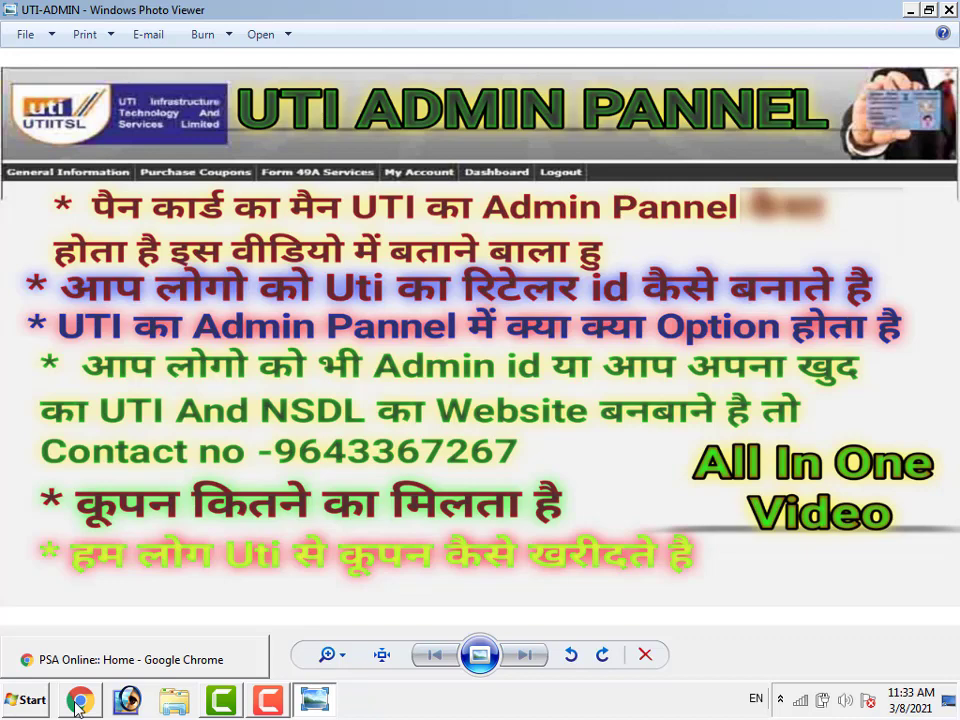
{"action": "left_click", "coordinate": [130, 659]}
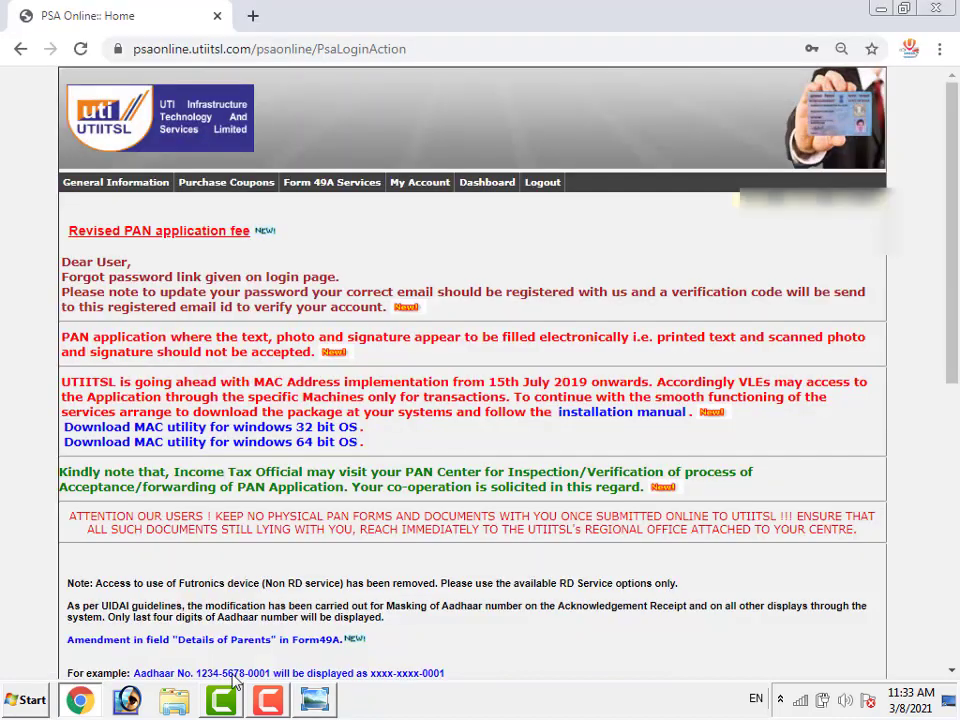
Choose My Account > Add New PSA to bring up the blank Enter Vle Details form
{"action": "left_click", "coordinate": [437, 190]}
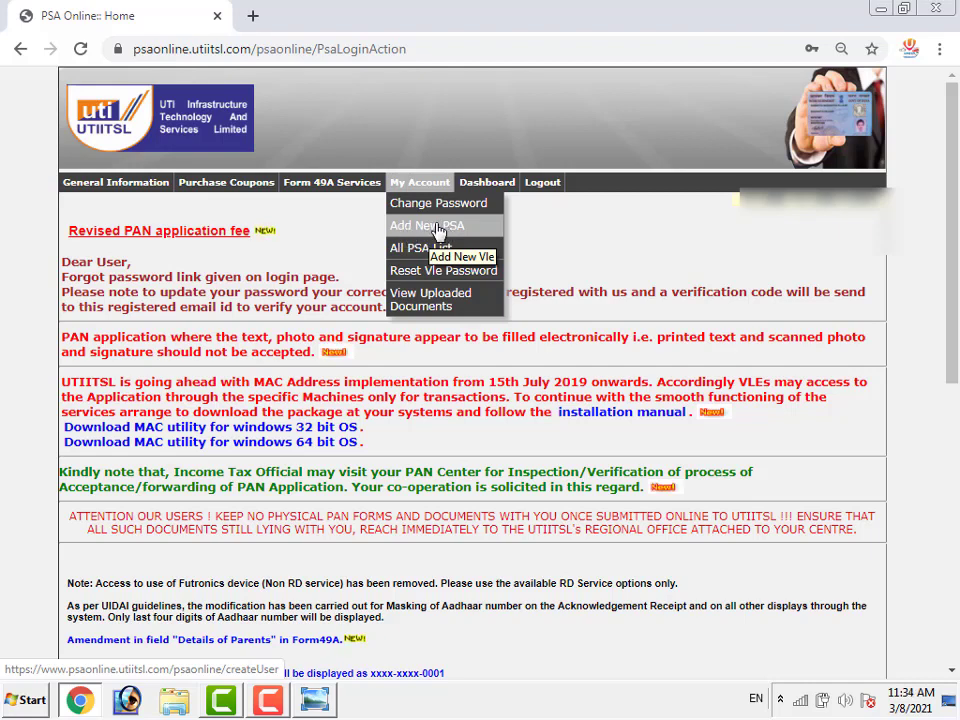
{"action": "left_click", "coordinate": [436, 230]}
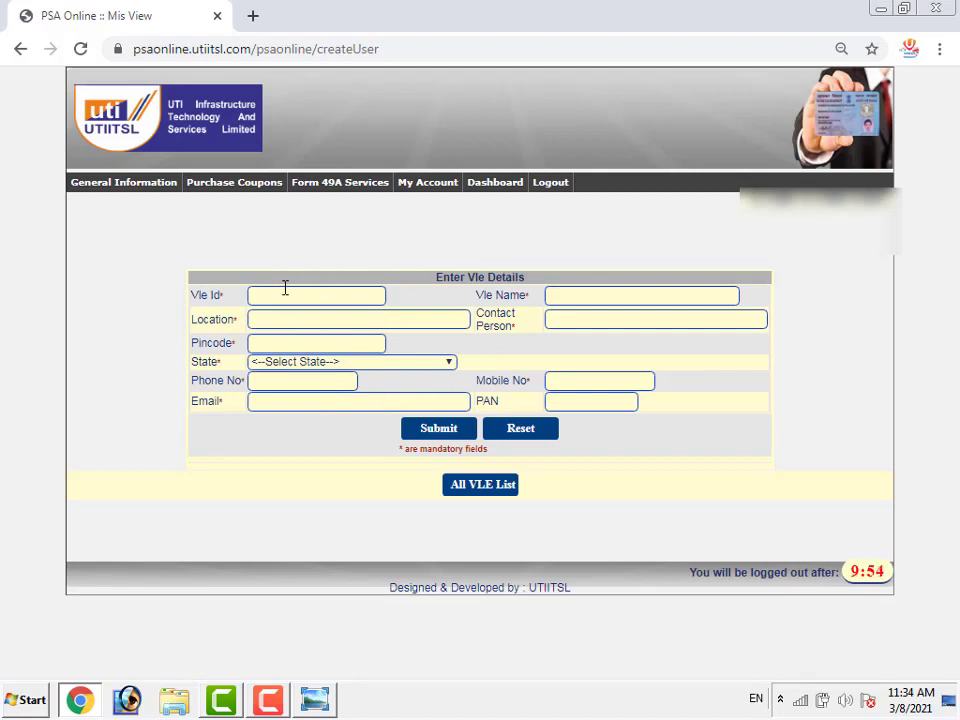
{"action": "left_click", "coordinate": [275, 296]}
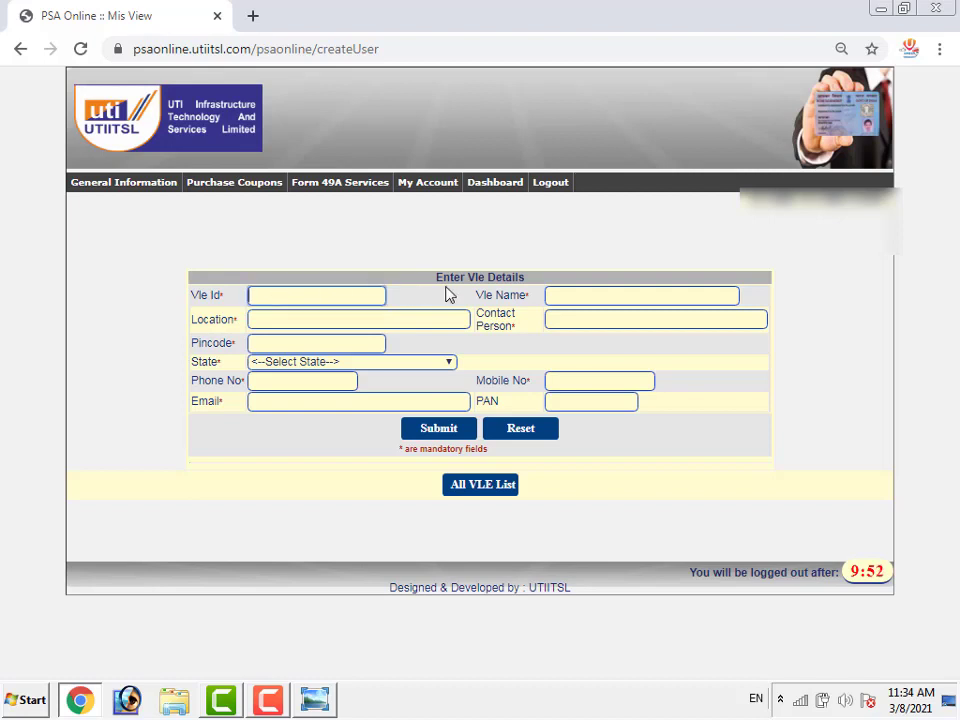
{"action": "left_click", "coordinate": [355, 320]}
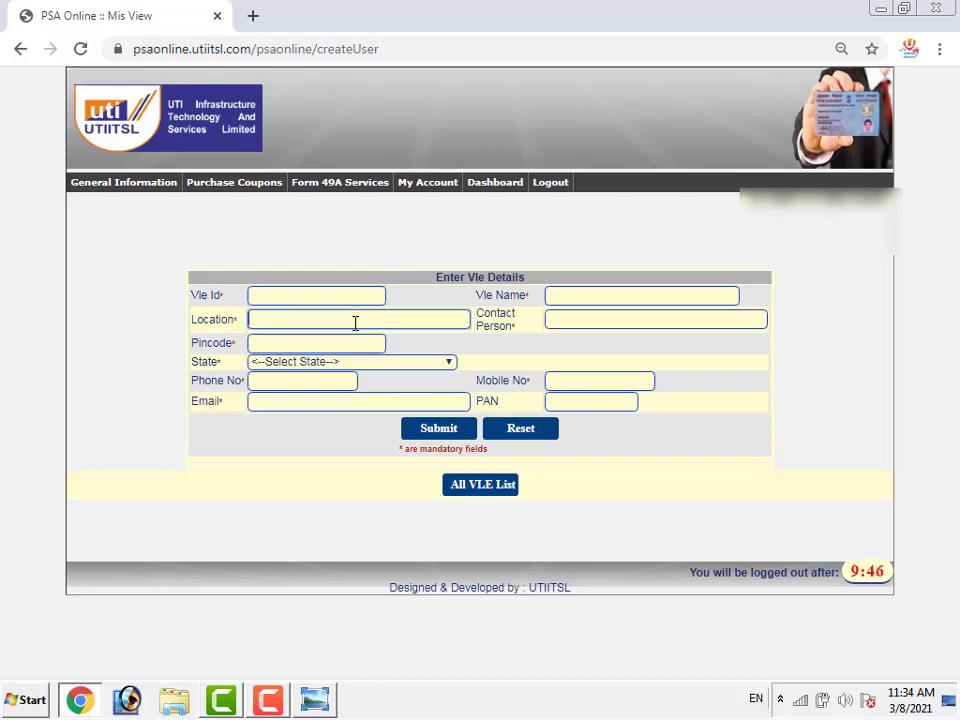
{"action": "left_click", "coordinate": [276, 345]}
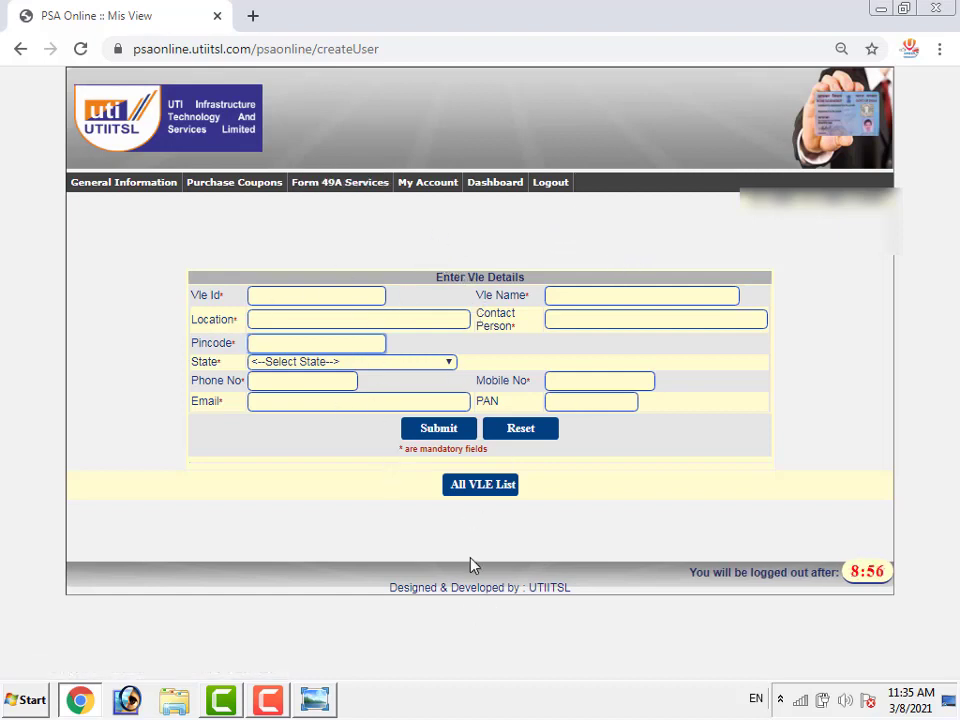
{"action": "left_click", "coordinate": [316, 703]}
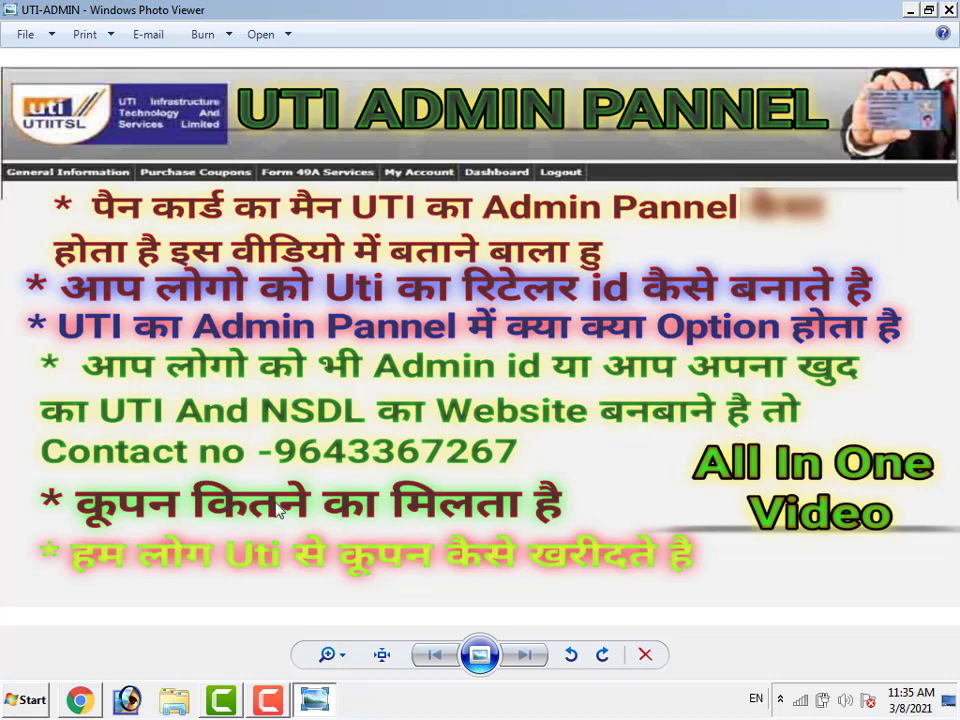
{"action": "left_click", "coordinate": [84, 706]}
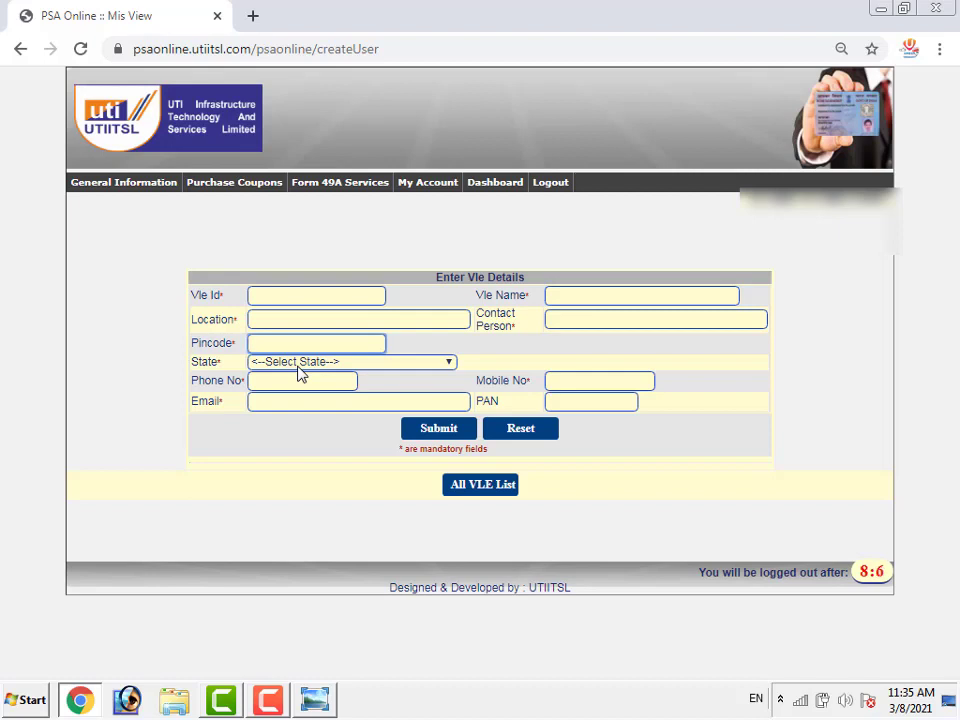
{"action": "left_click", "coordinate": [253, 15]}
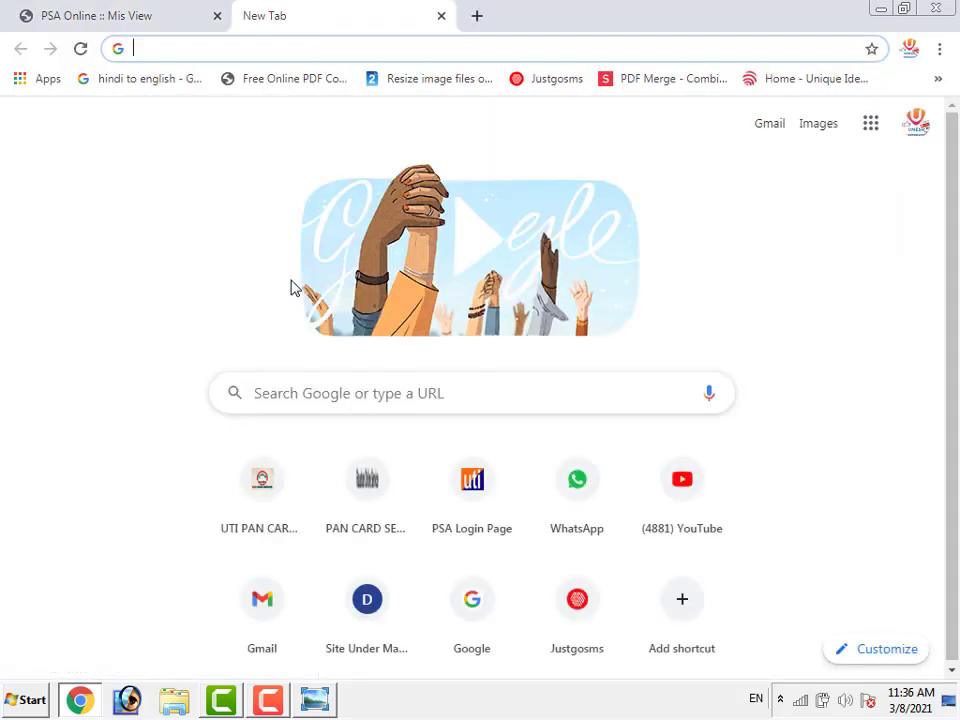
Load raushanonlineservice.in in the second tab and scroll through the site
{"action": "type", "text": "r"}
{"action": "key", "text": "Return"}
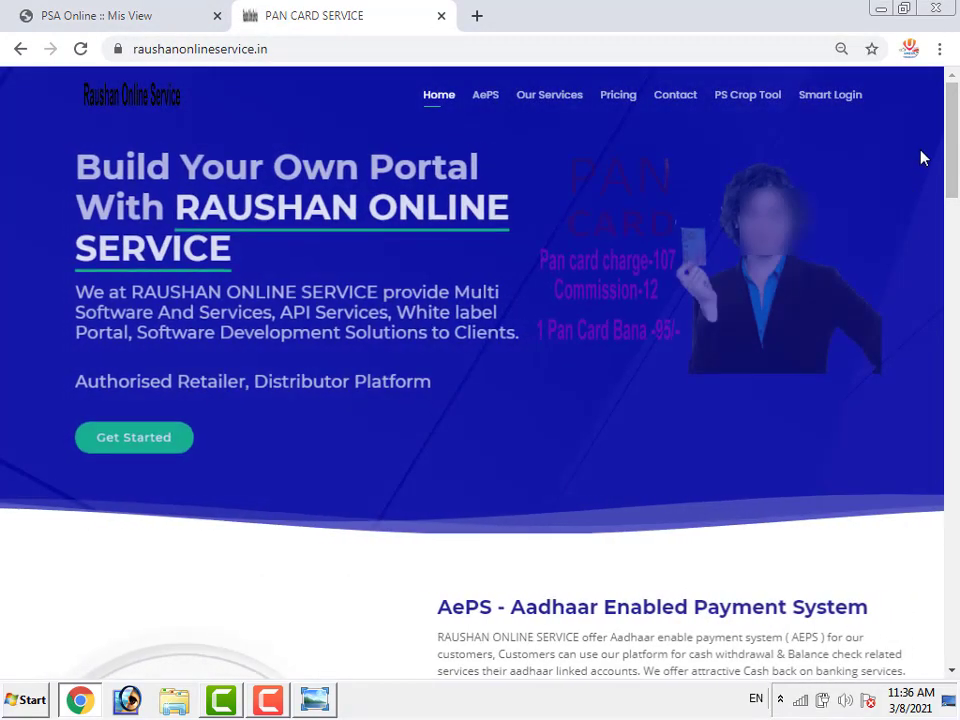
{"action": "left_click_drag", "start_coordinate": [955, 146], "coordinate": [948, 98]}
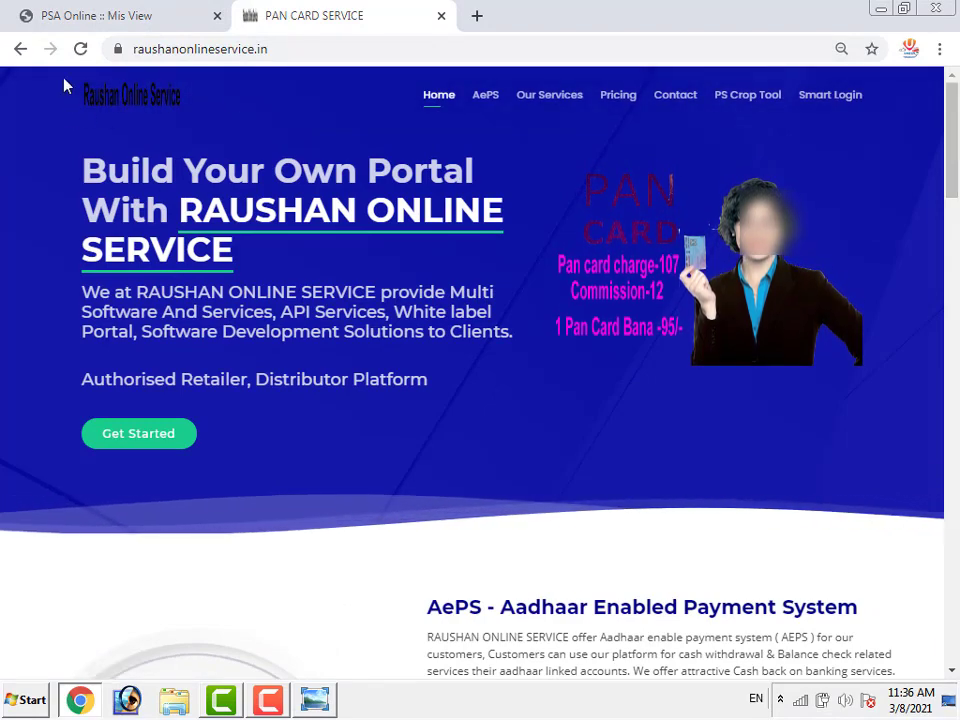
{"action": "left_click_drag", "start_coordinate": [952, 145], "coordinate": [955, 648]}
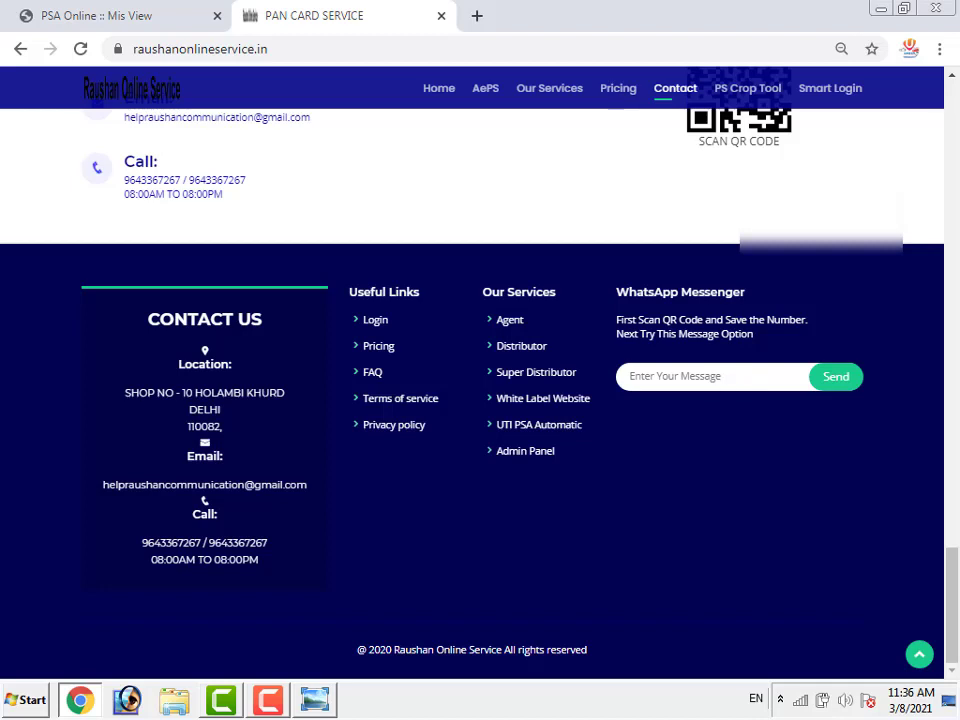
Visit the PS Crop Tool page, open and close Smart Login, then return to PSA Online
{"action": "left_click", "coordinate": [736, 92]}
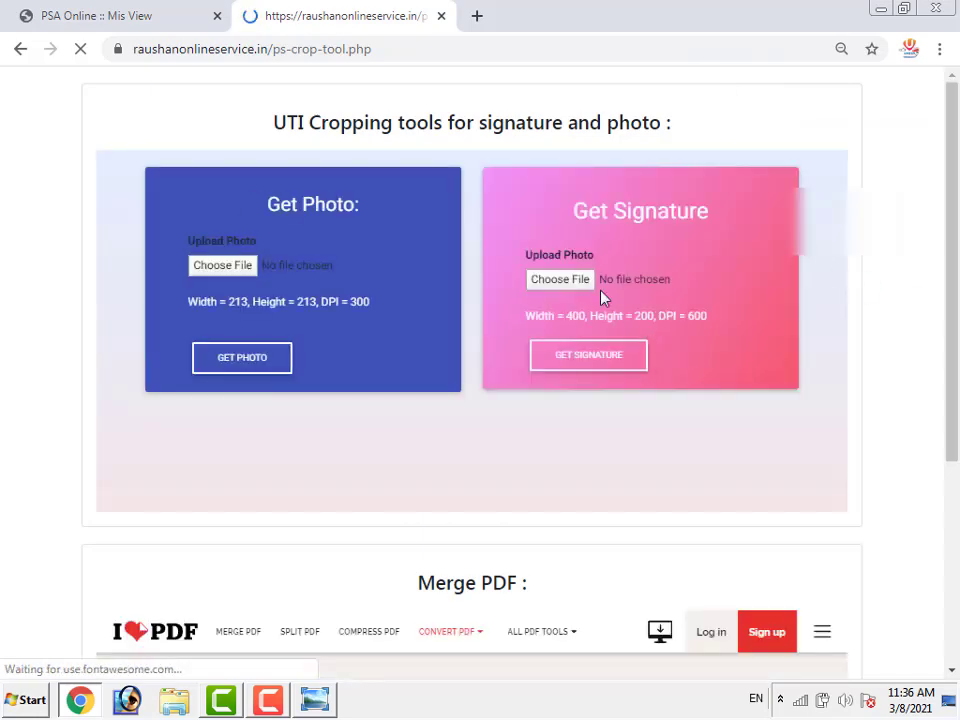
{"action": "left_click", "coordinate": [18, 45]}
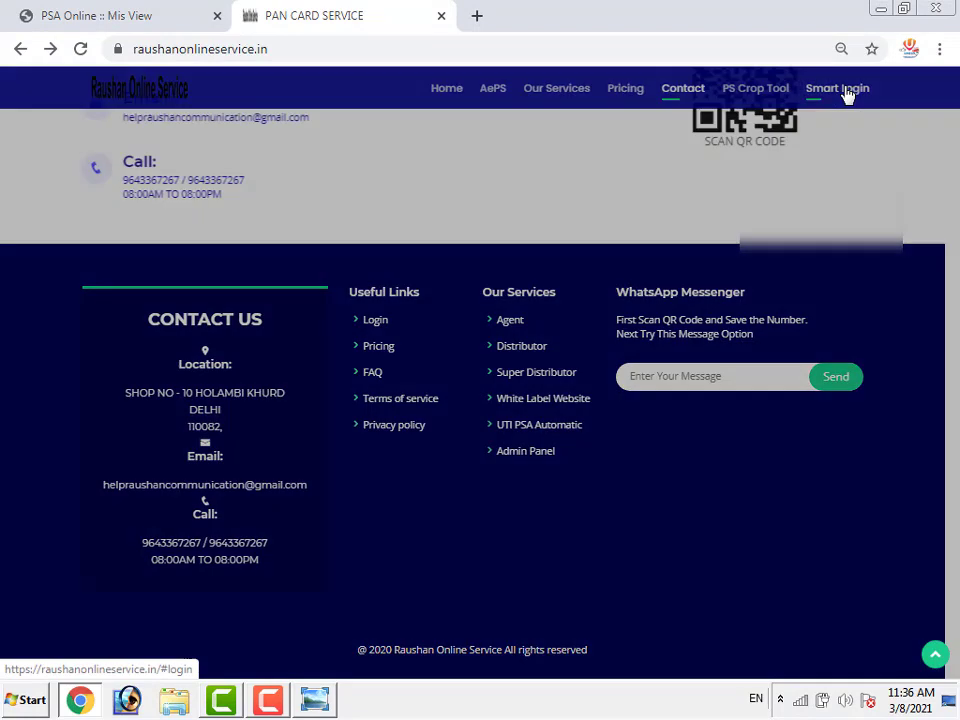
{"action": "left_click", "coordinate": [845, 93]}
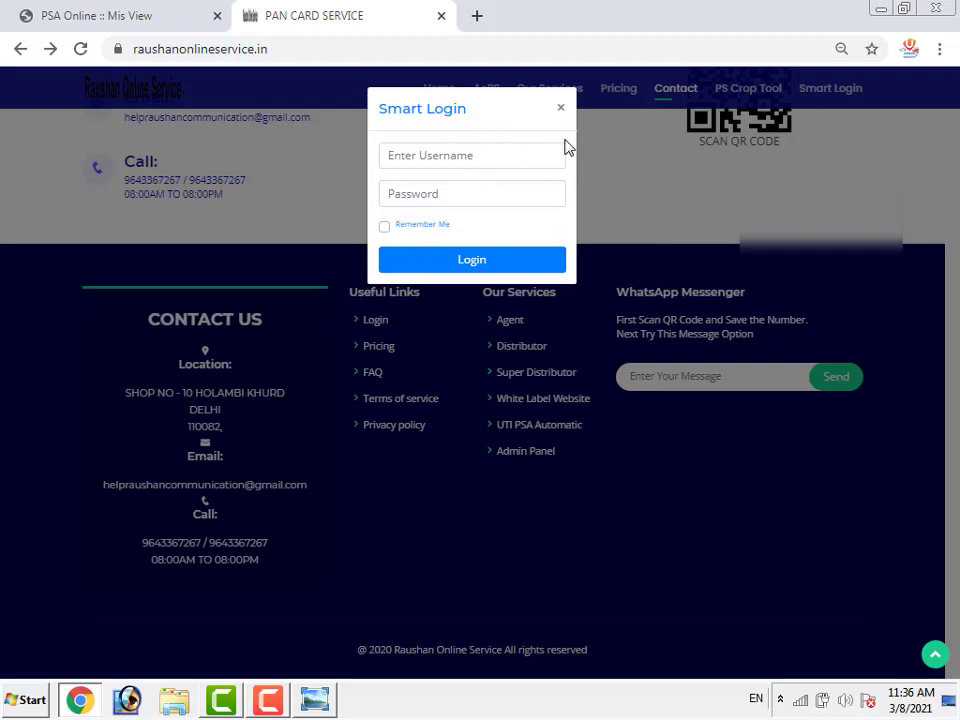
{"action": "left_click", "coordinate": [562, 110]}
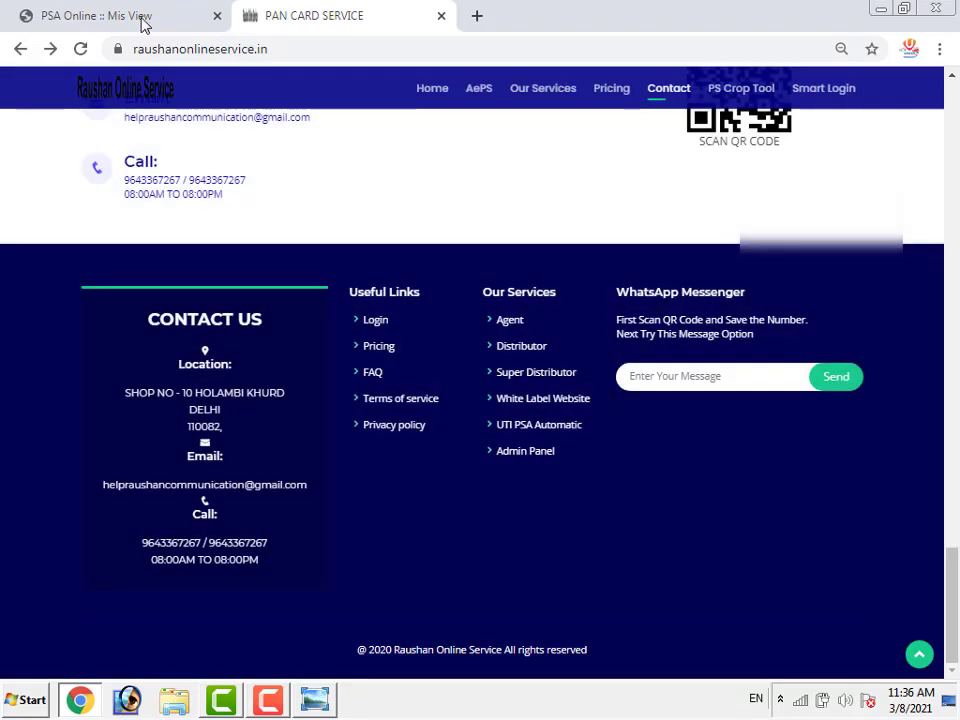
{"action": "left_click", "coordinate": [145, 20]}
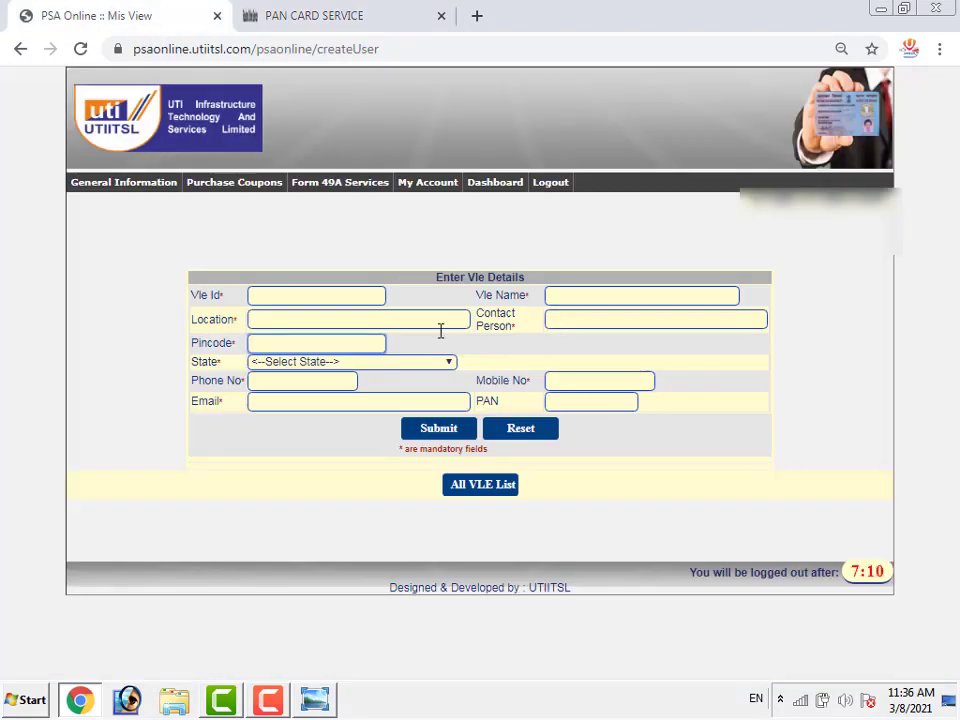
View the UTI admin panel promo image, then show the Purchase Coupons options in Chrome
{"action": "left_click", "coordinate": [316, 699]}
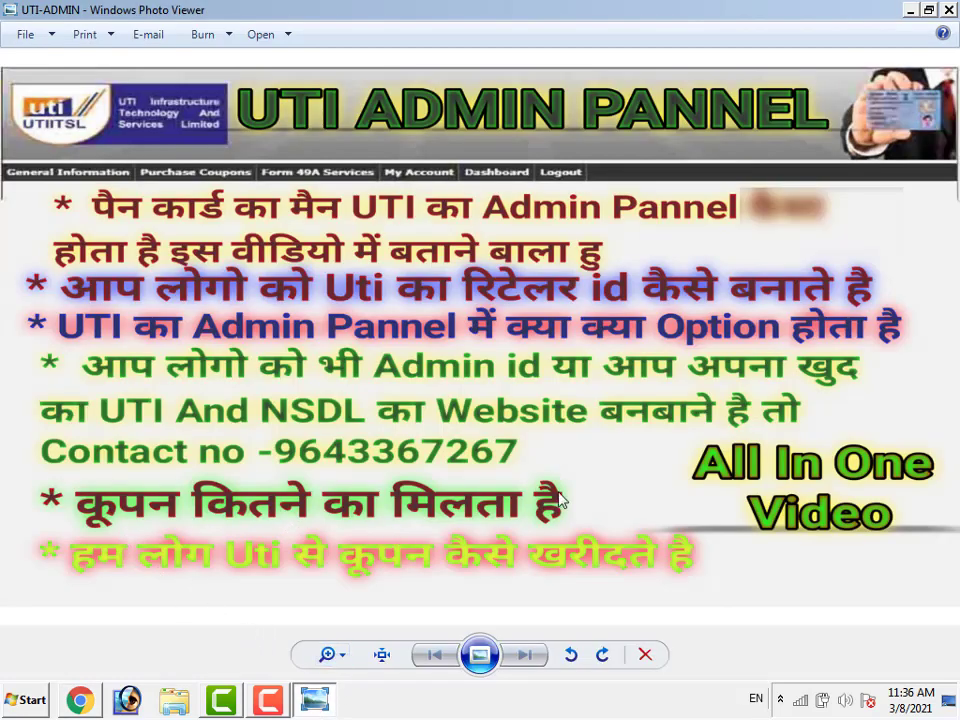
{"action": "left_click", "coordinate": [98, 692]}
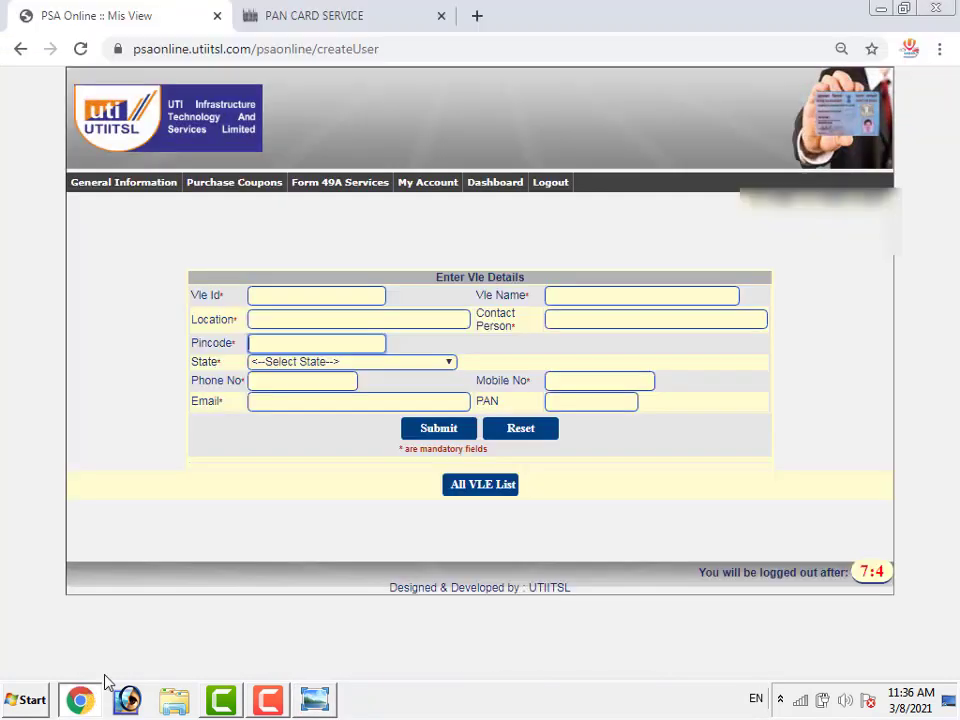
{"action": "left_click", "coordinate": [235, 185]}
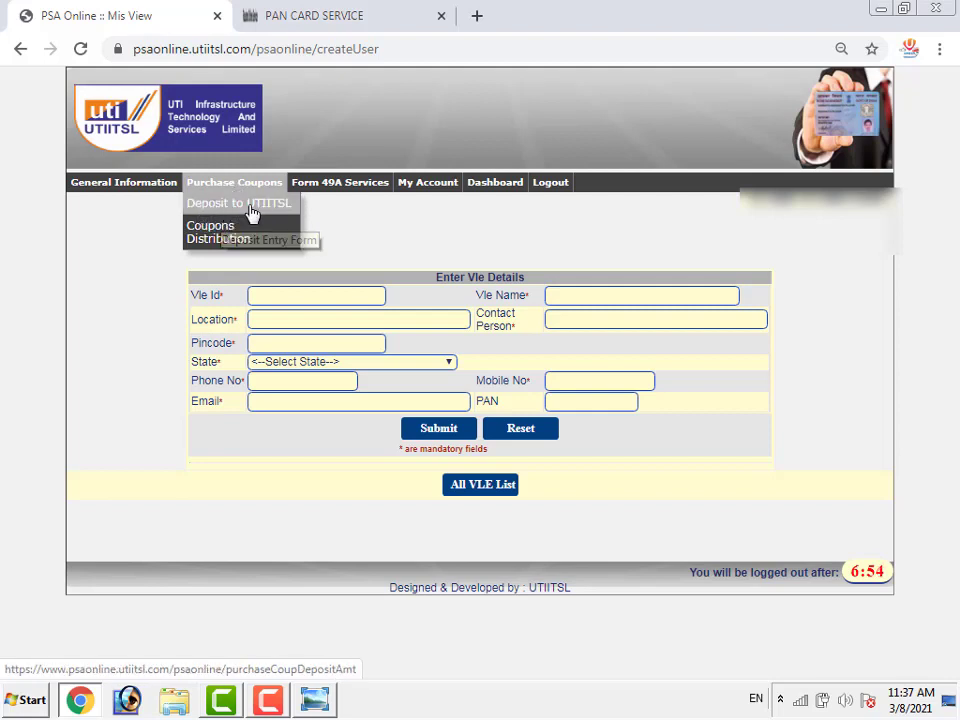
On Deposit to UTIITSL, confirm one with-PAN-card coupon costs 93.04, then clear it
{"action": "left_click", "coordinate": [250, 207]}
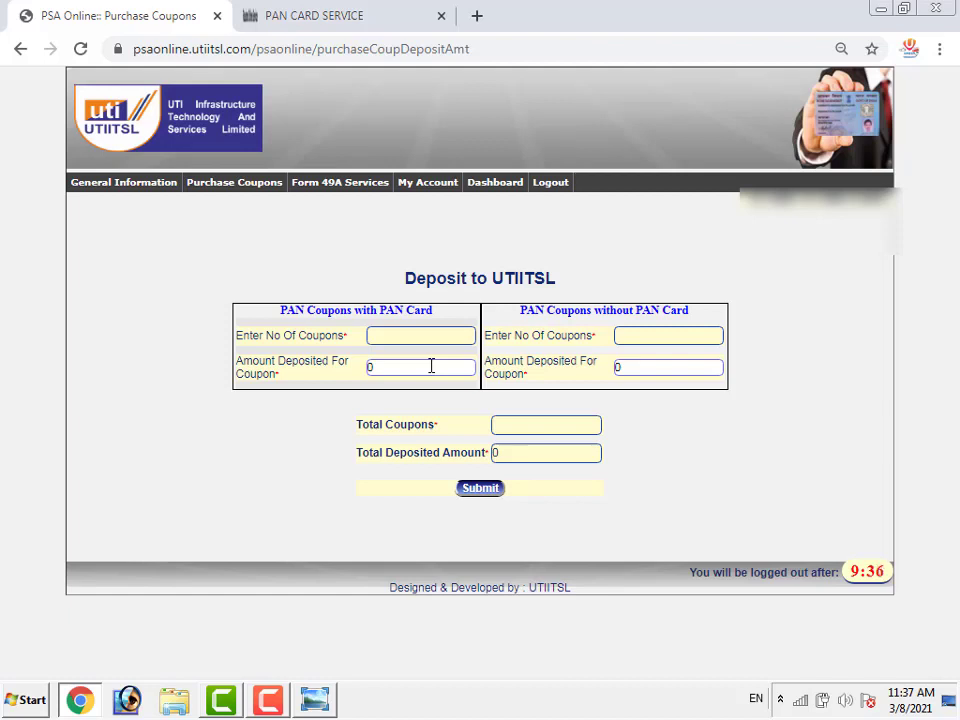
{"action": "left_click", "coordinate": [428, 338]}
{"action": "type", "text": "1"}
{"action": "left_click", "coordinate": [652, 472]}
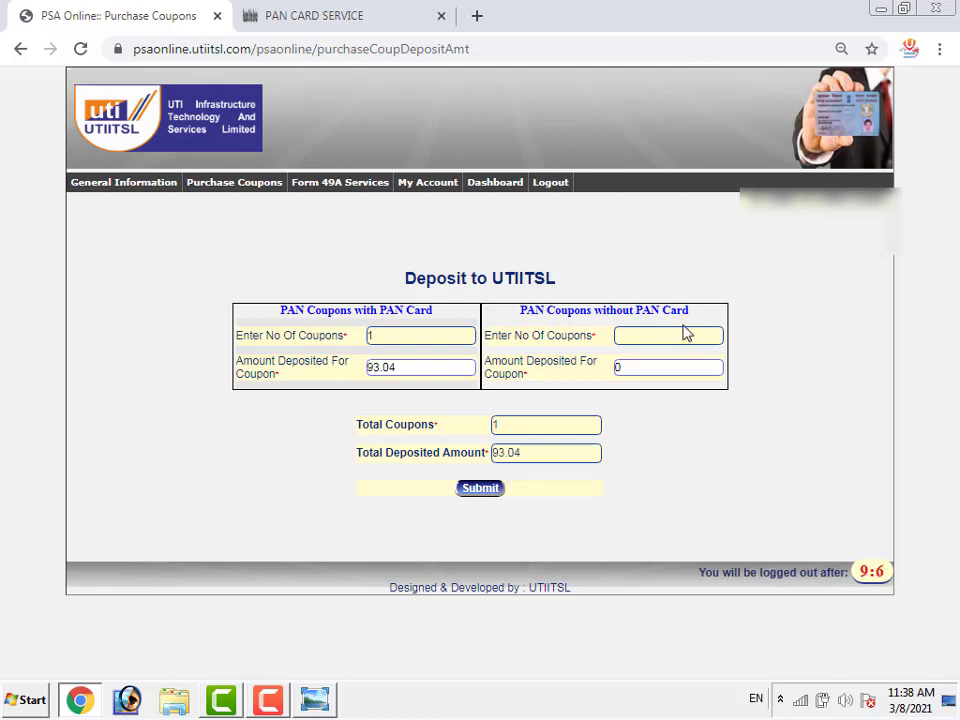
{"action": "left_click", "coordinate": [452, 338]}
{"action": "left_click", "coordinate": [715, 484]}
{"action": "left_click", "coordinate": [664, 338]}
Enter 1 coupon without PAN card to see 58.04, then clear the count
{"action": "type", "text": "1"}
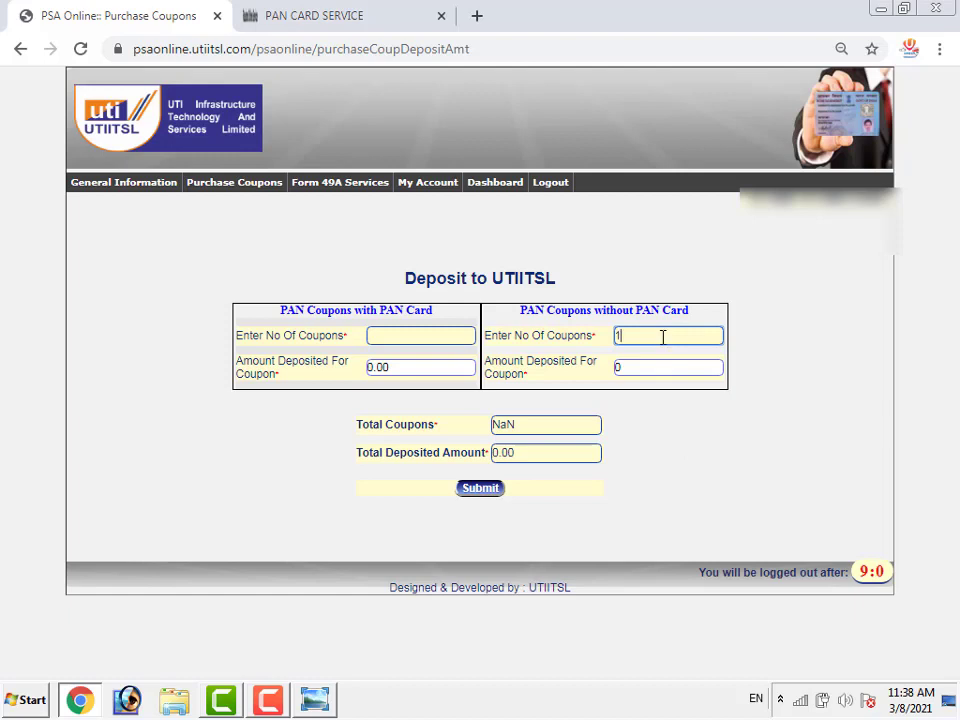
{"action": "left_click", "coordinate": [562, 530]}
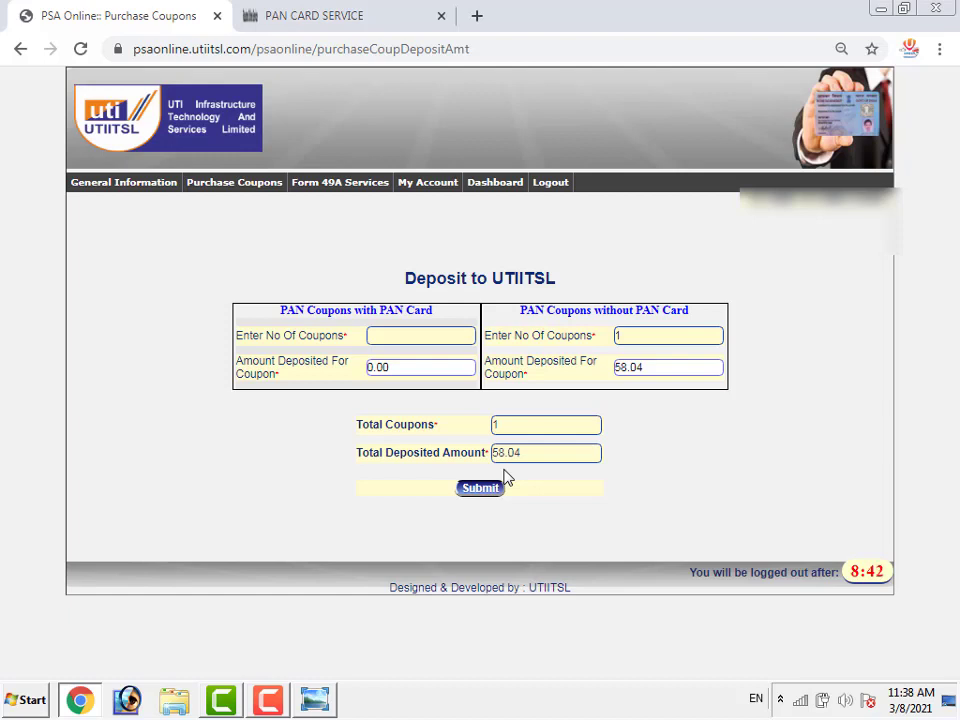
{"action": "left_click", "coordinate": [645, 335]}
{"action": "left_click", "coordinate": [717, 516]}
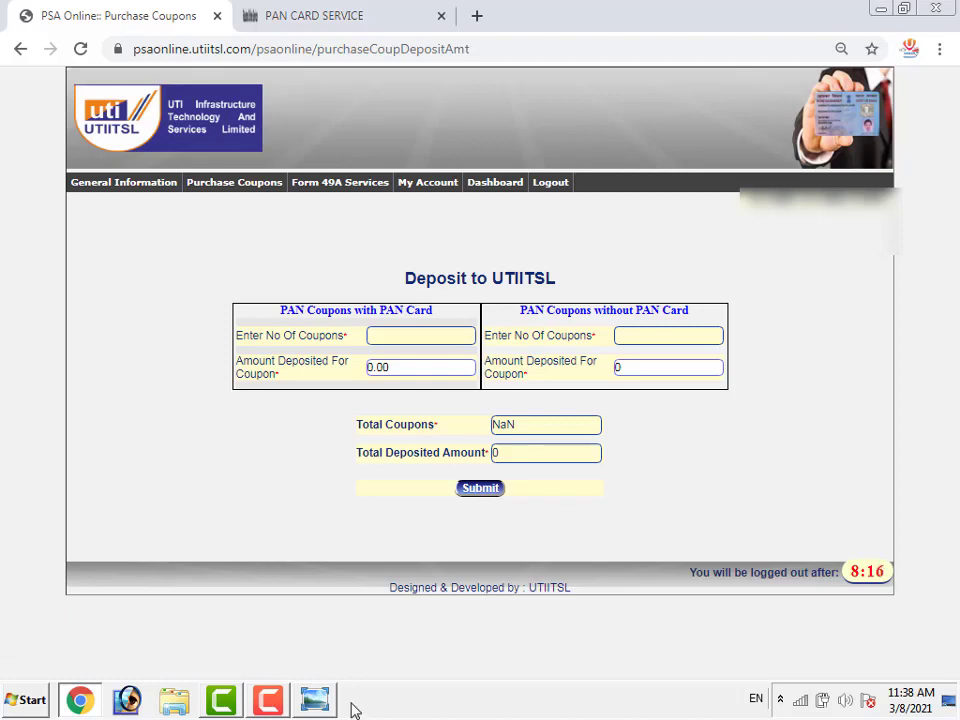
Glance at the UTI admin panel promo image, then return to the deposit page in Chrome
{"action": "left_click", "coordinate": [316, 699]}
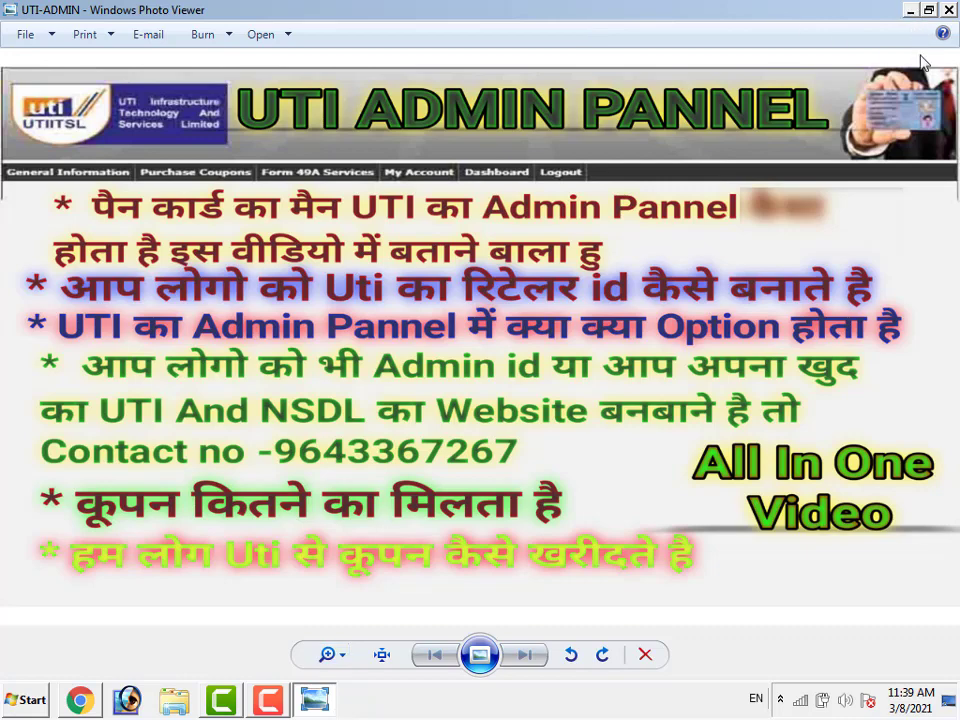
{"action": "left_click", "coordinate": [909, 12]}
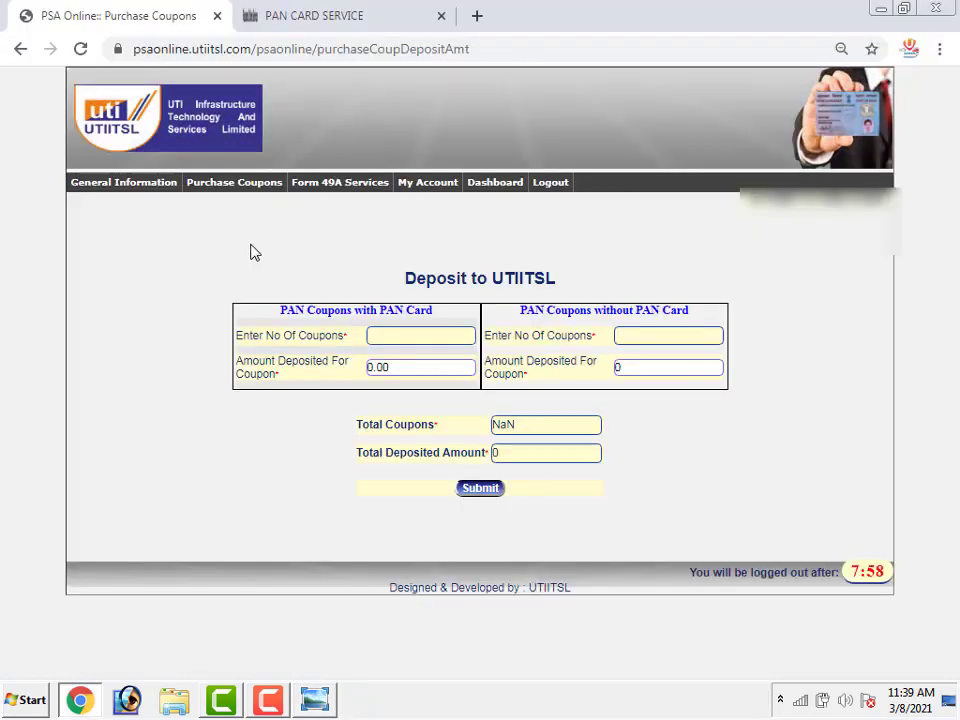
{"action": "mouse_move", "coordinate": [118, 183]}
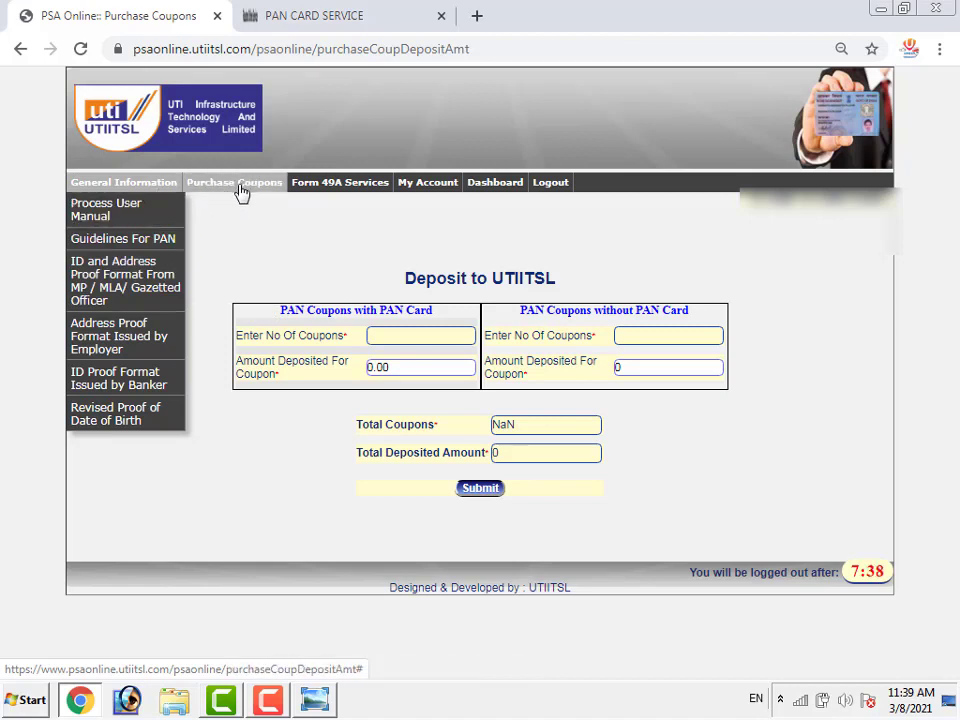
Reload Deposit to UTIITSL twice via Purchase Coupons so Total Coupons resets to blank
{"action": "left_click", "coordinate": [225, 189]}
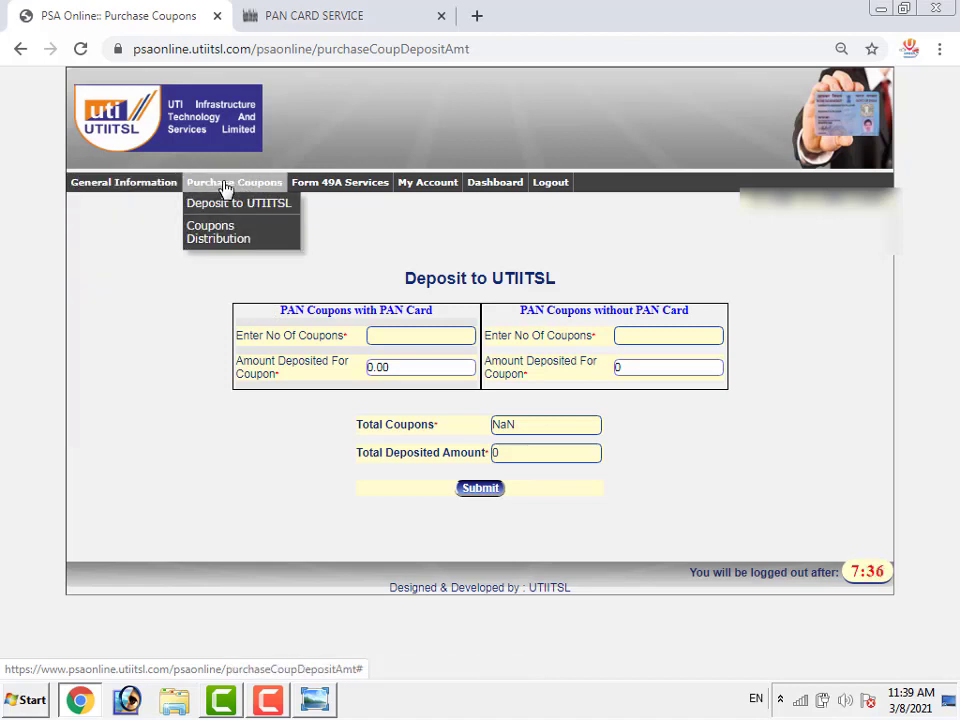
{"action": "left_click", "coordinate": [230, 205]}
{"action": "left_click", "coordinate": [221, 190]}
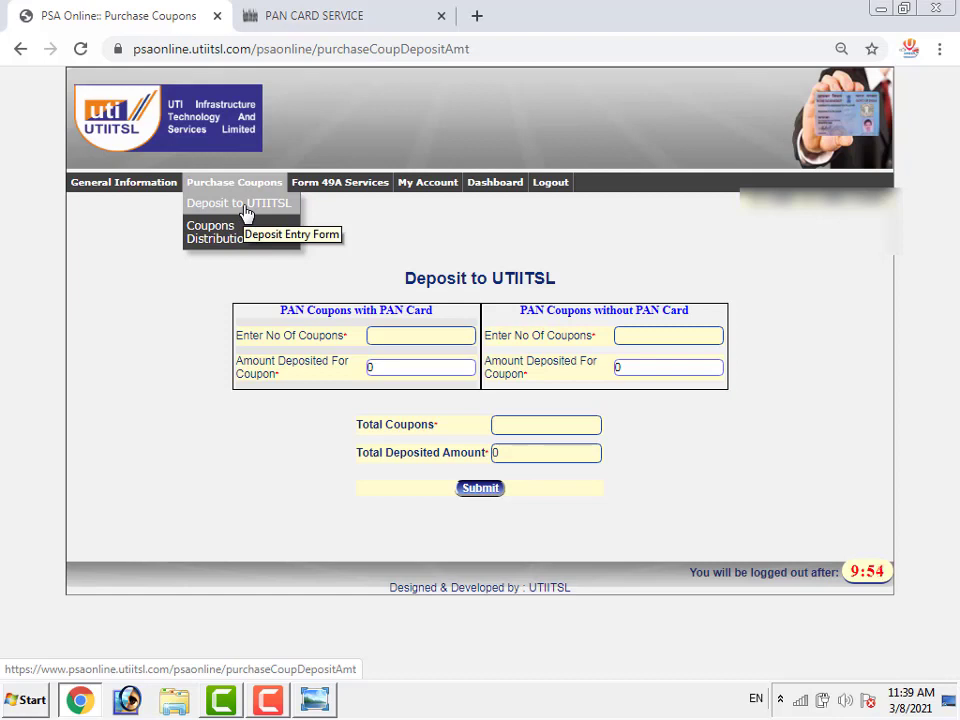
{"action": "left_click", "coordinate": [245, 206]}
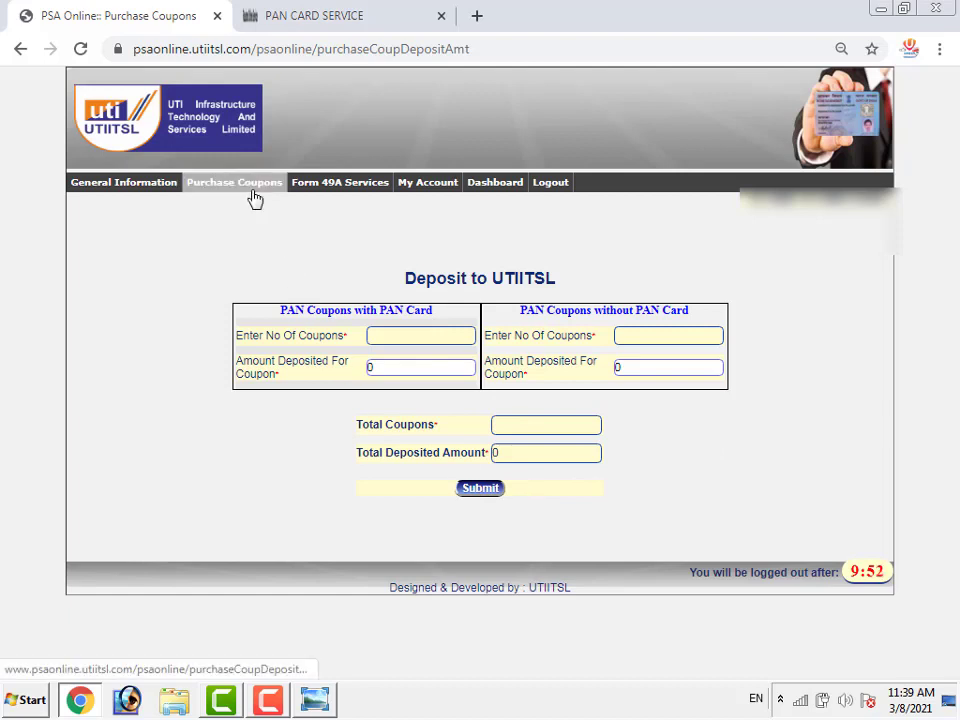
{"action": "mouse_move", "coordinate": [253, 199]}
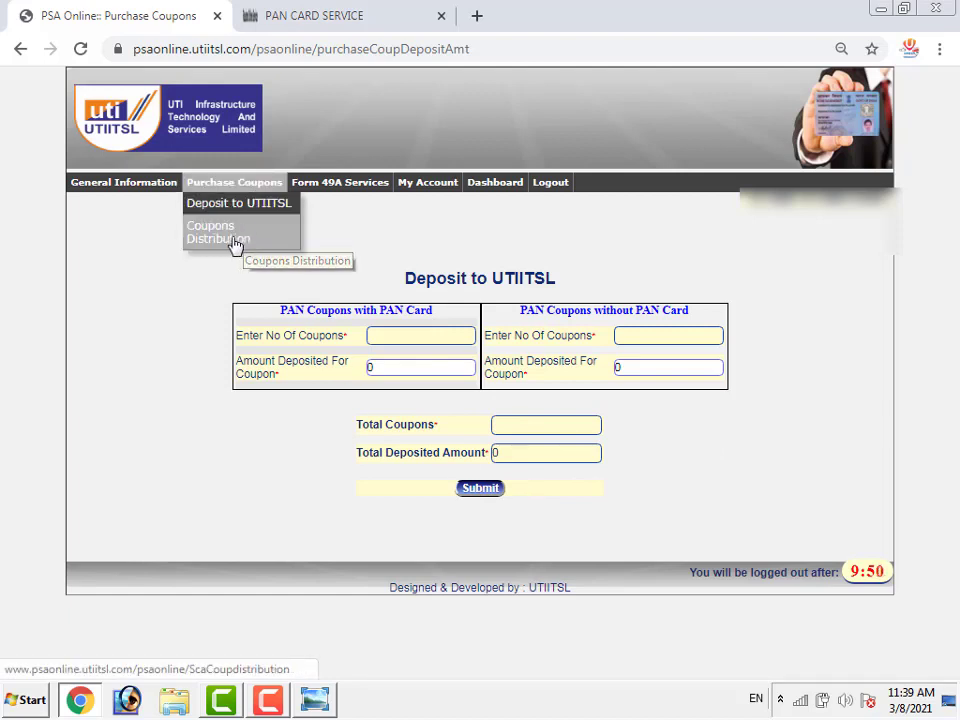
Open and reload Coupons Distribution, showing 216 available coupons (130 physical PAN, 86 e-PAN)
{"action": "left_click", "coordinate": [247, 243]}
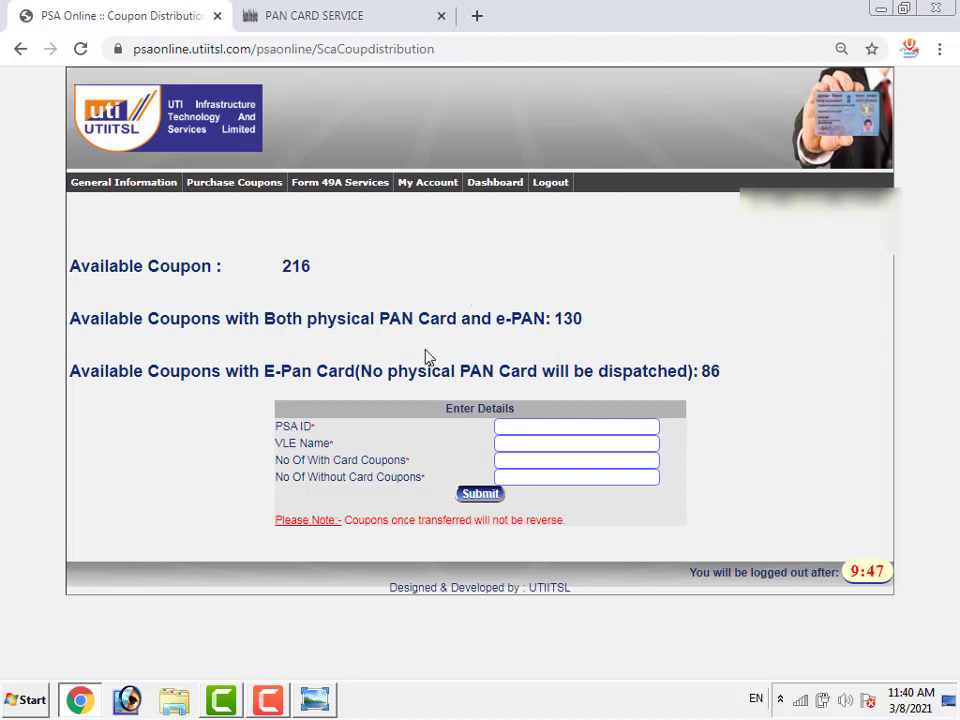
{"action": "mouse_move", "coordinate": [249, 185]}
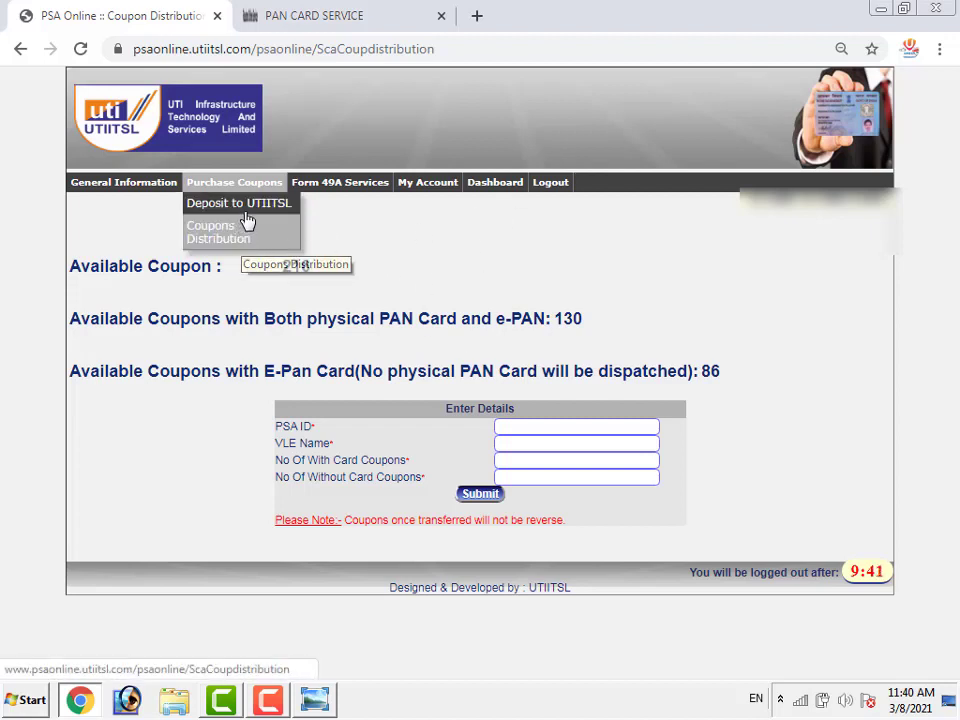
{"action": "left_click", "coordinate": [237, 242]}
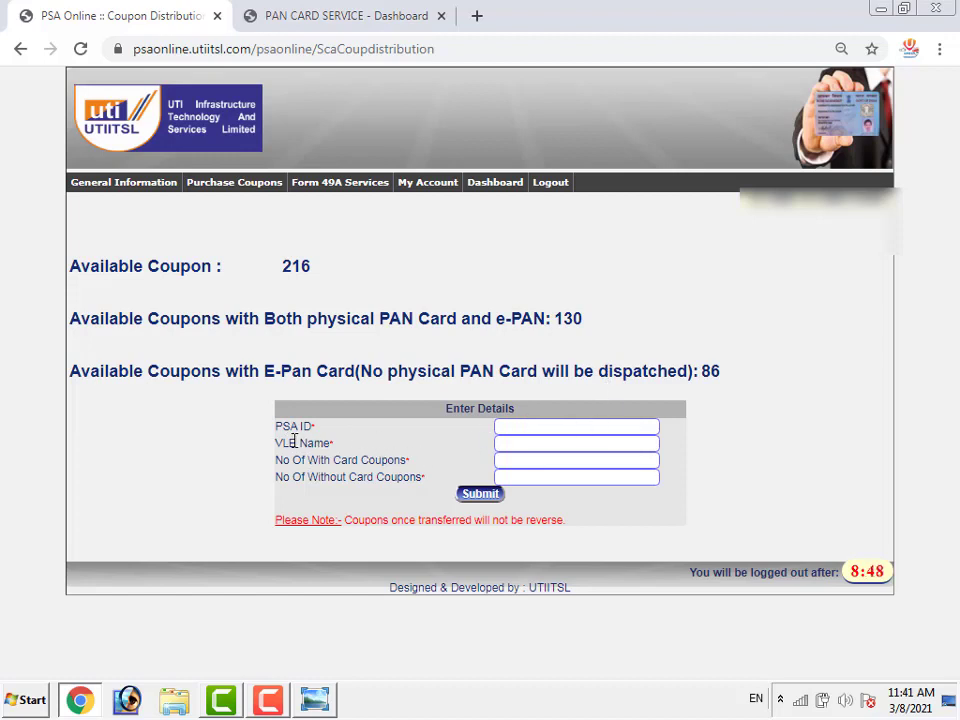
Paste the retailer's PSA ID, enter 6 with-card coupons, and submit the transfer
{"action": "left_click", "coordinate": [535, 425]}
{"action": "key", "text": "ctrl+v"}
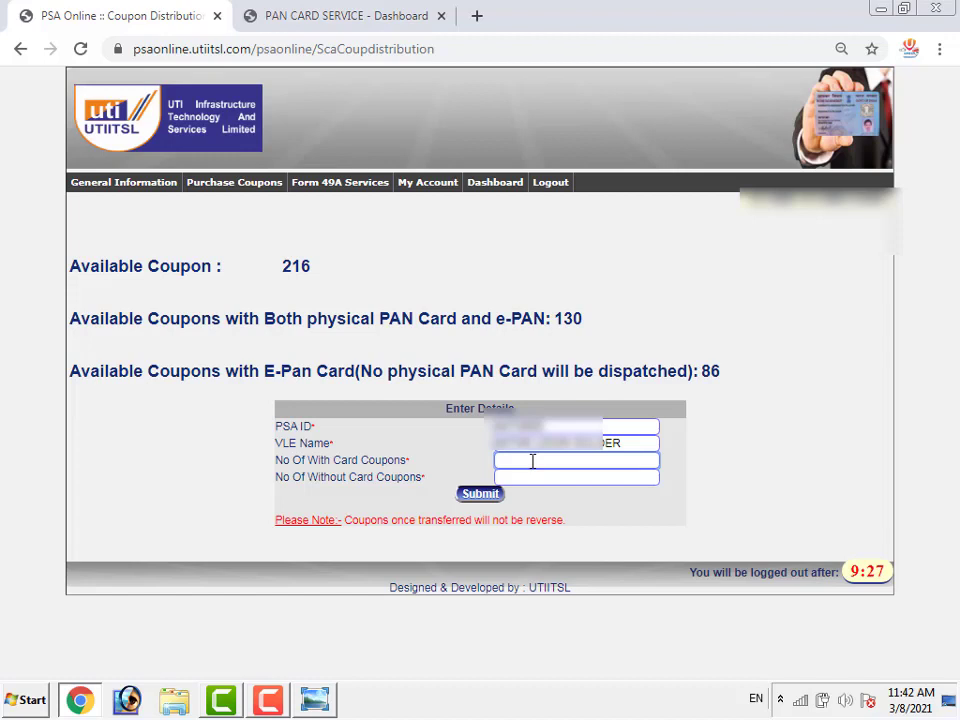
{"action": "type", "text": "6"}
{"action": "left_click", "coordinate": [491, 500]}
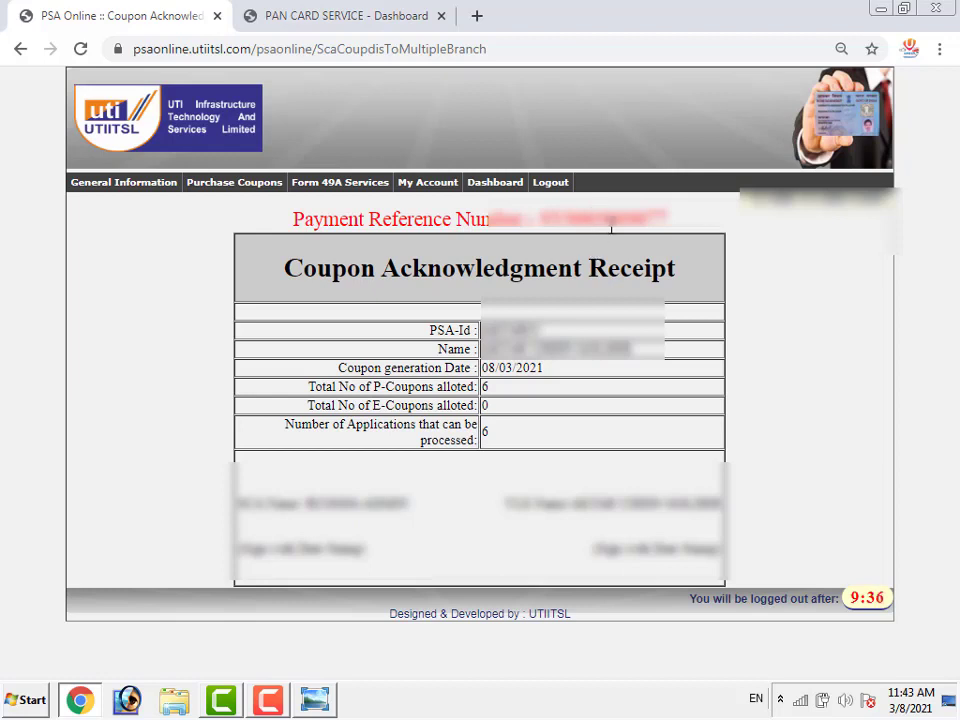
Select the payment reference number on the Coupon Acknowledgment Receipt, then clear the selection
{"action": "double_click", "coordinate": [615, 222]}
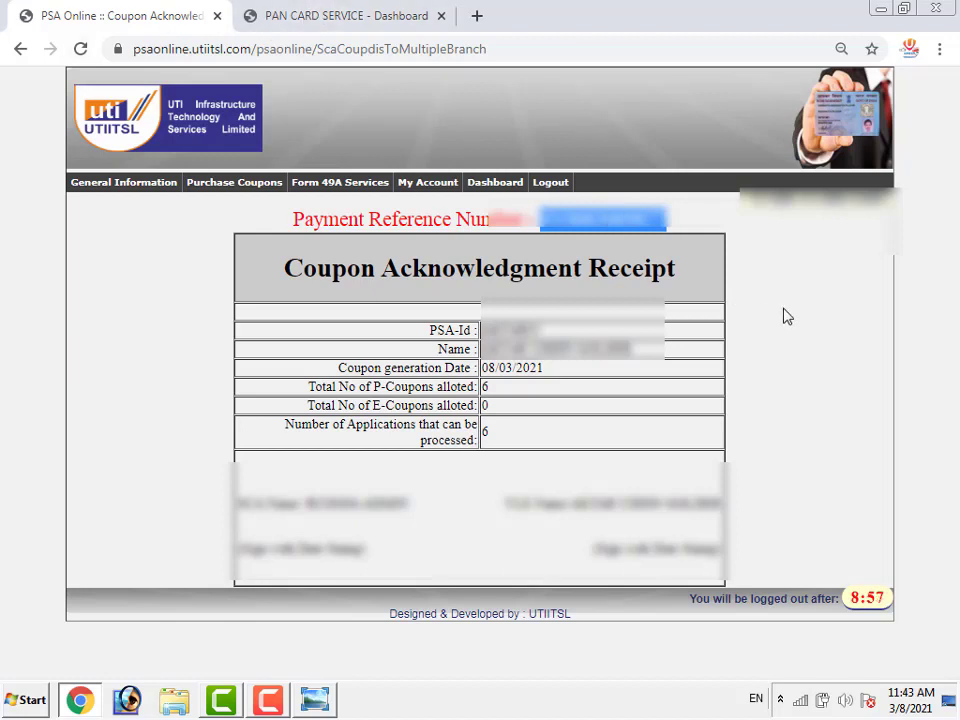
{"action": "left_click", "coordinate": [806, 351]}
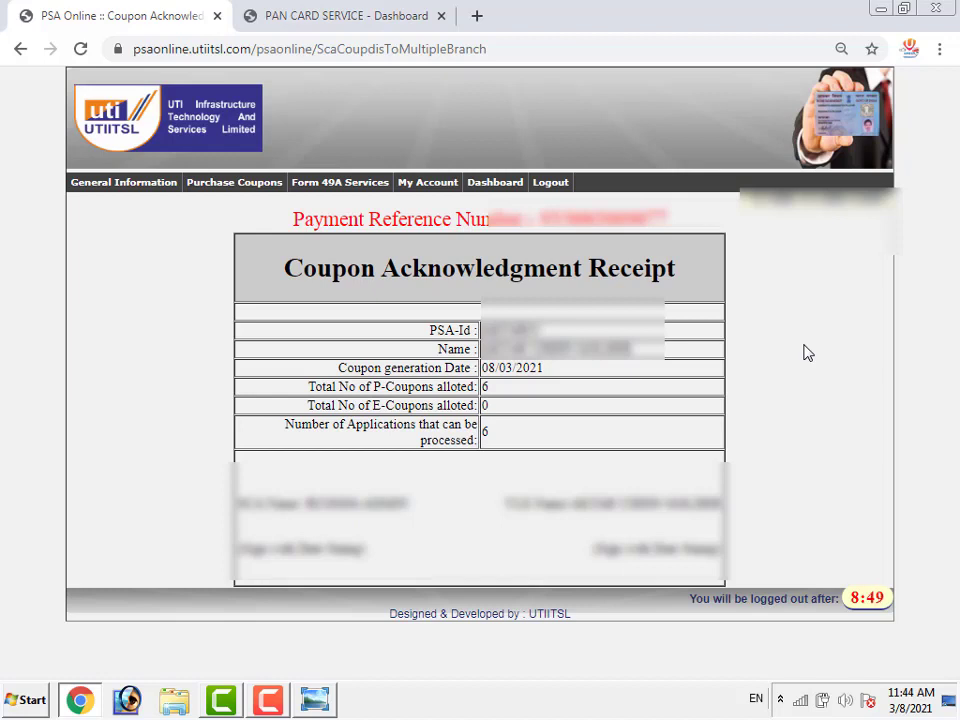
{"action": "mouse_move", "coordinate": [220, 197]}
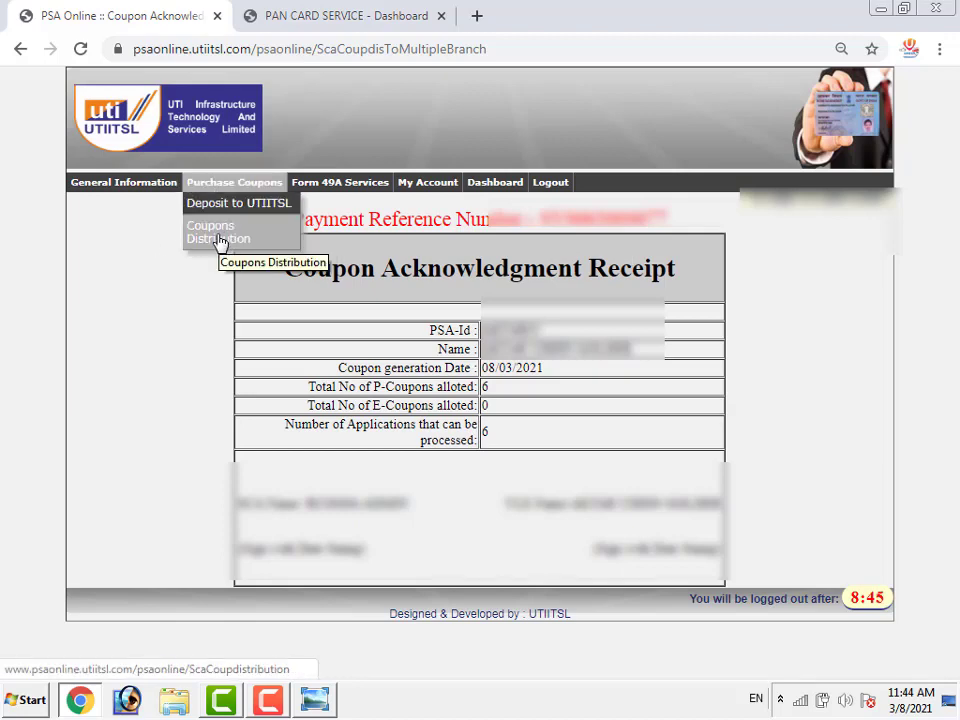
Open Coupons Distribution, paste the VLE's PSA ID, and enter 11 with-card coupons
{"action": "left_click", "coordinate": [228, 233]}
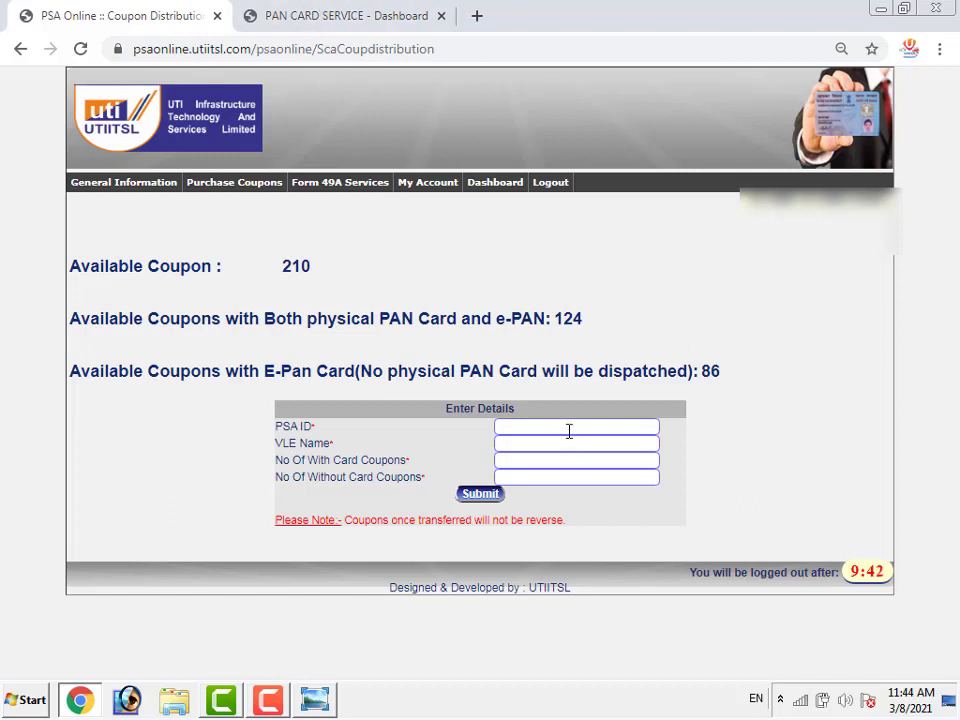
{"action": "left_click", "coordinate": [568, 431]}
{"action": "key", "text": "ctrl+v"}
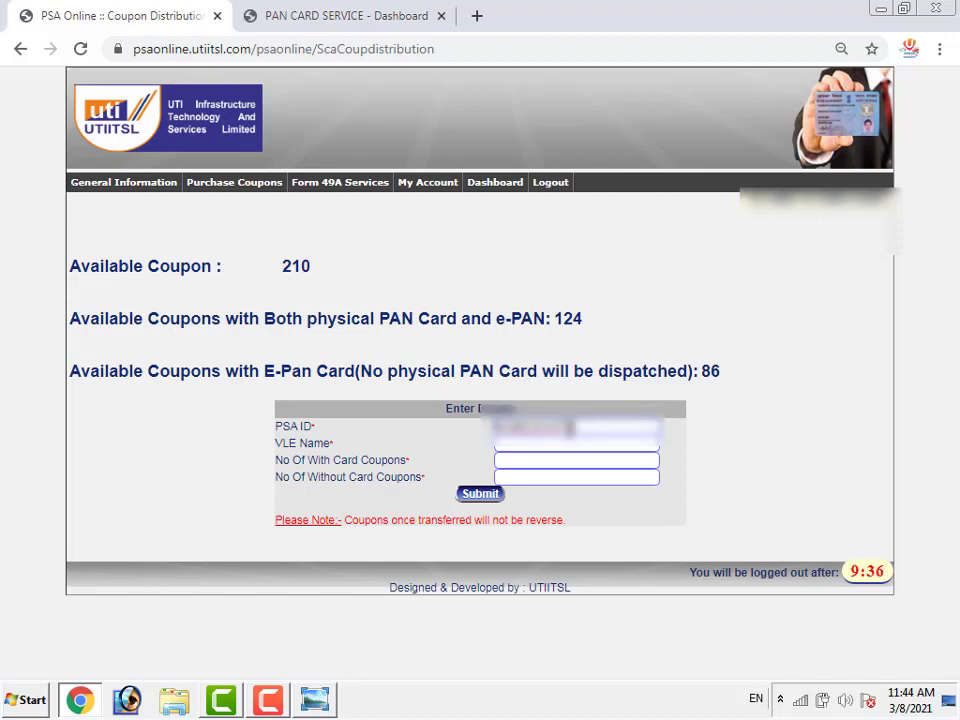
{"action": "left_click", "coordinate": [567, 459]}
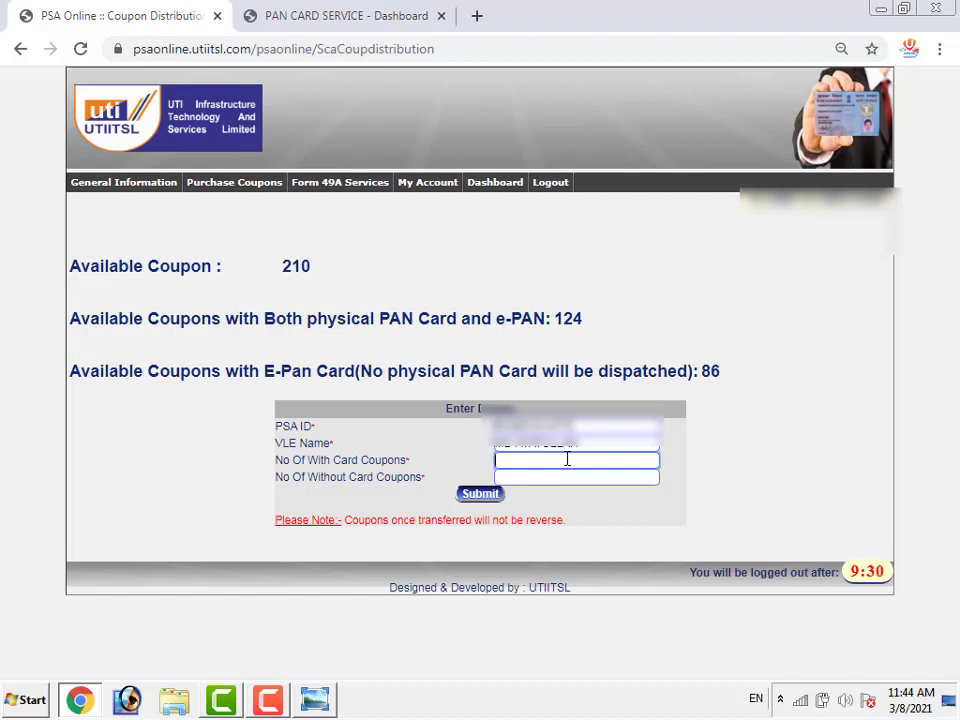
{"action": "type", "text": "11"}
Submit the 11-coupon transfer, select its payment reference number, and open Deposit to UTIITSL
{"action": "left_click", "coordinate": [485, 496]}
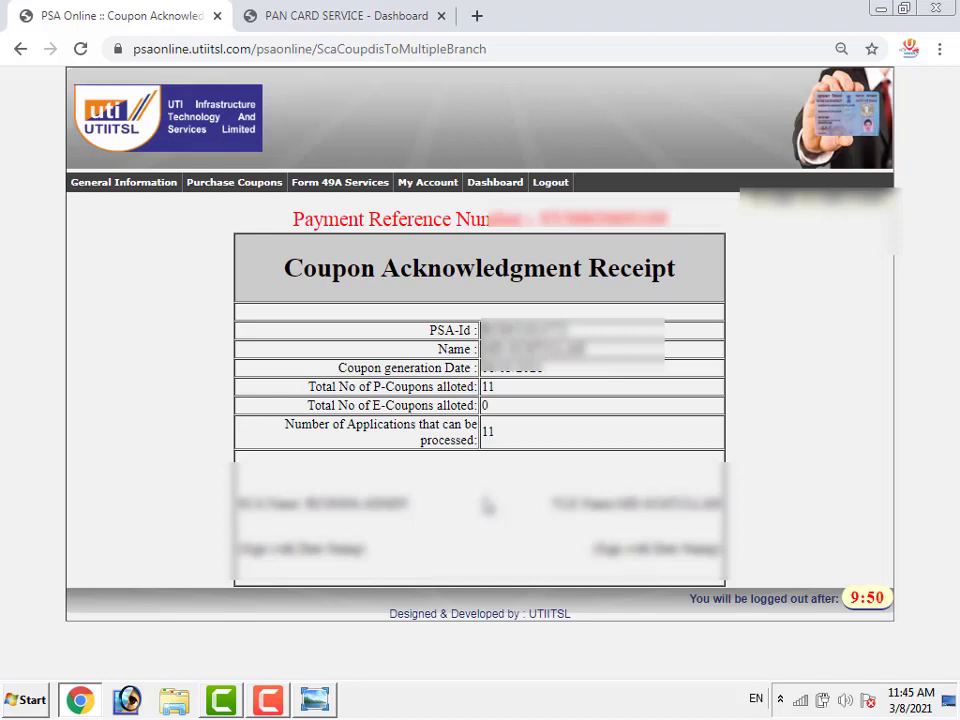
{"action": "double_click", "coordinate": [600, 218]}
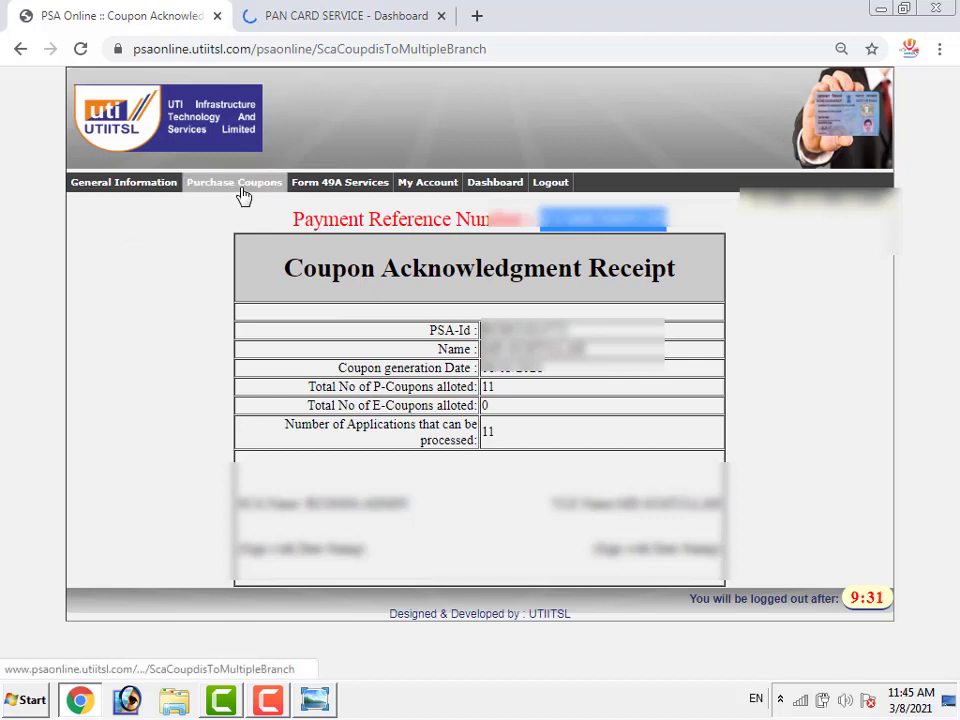
{"action": "mouse_move", "coordinate": [240, 191]}
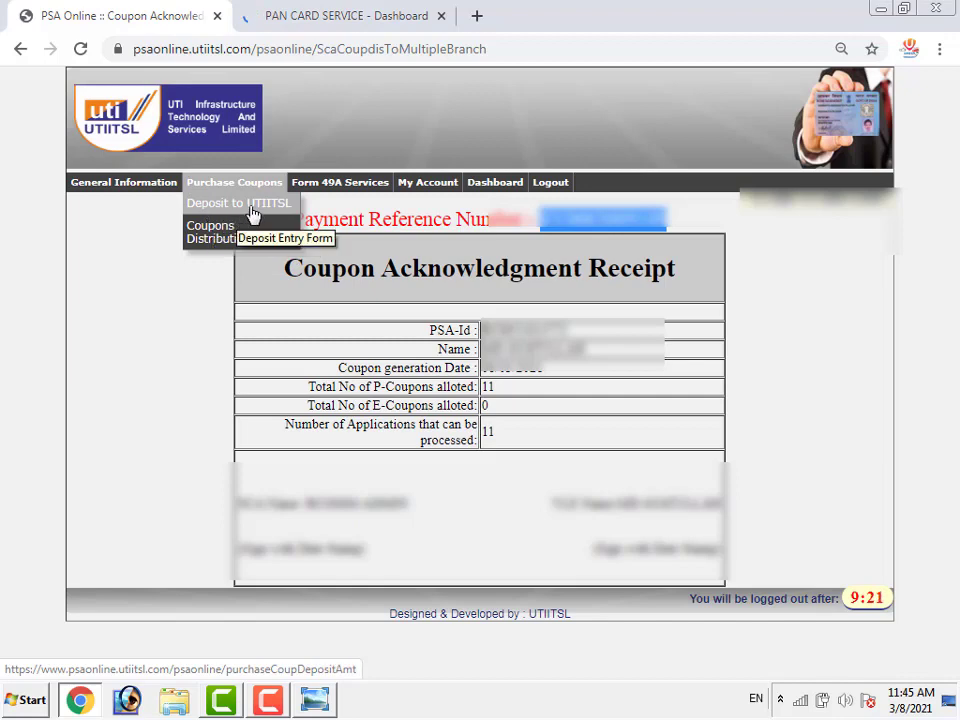
{"action": "left_click", "coordinate": [262, 205]}
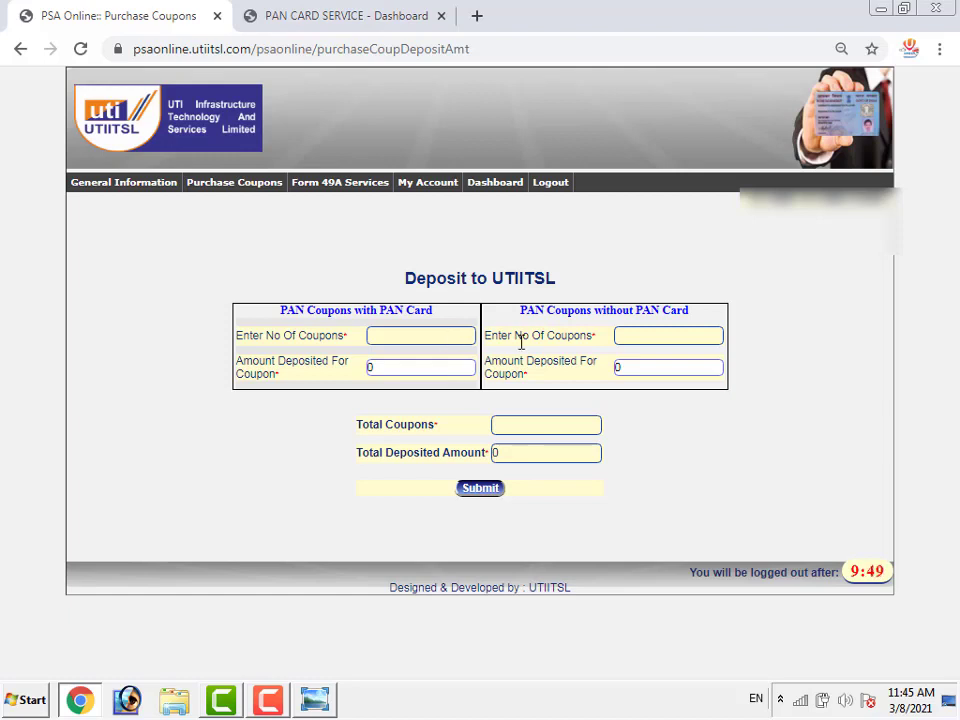
Request 100 coupons with PAN card, bringing the deposit total to 9304.00
{"action": "left_click", "coordinate": [632, 333]}
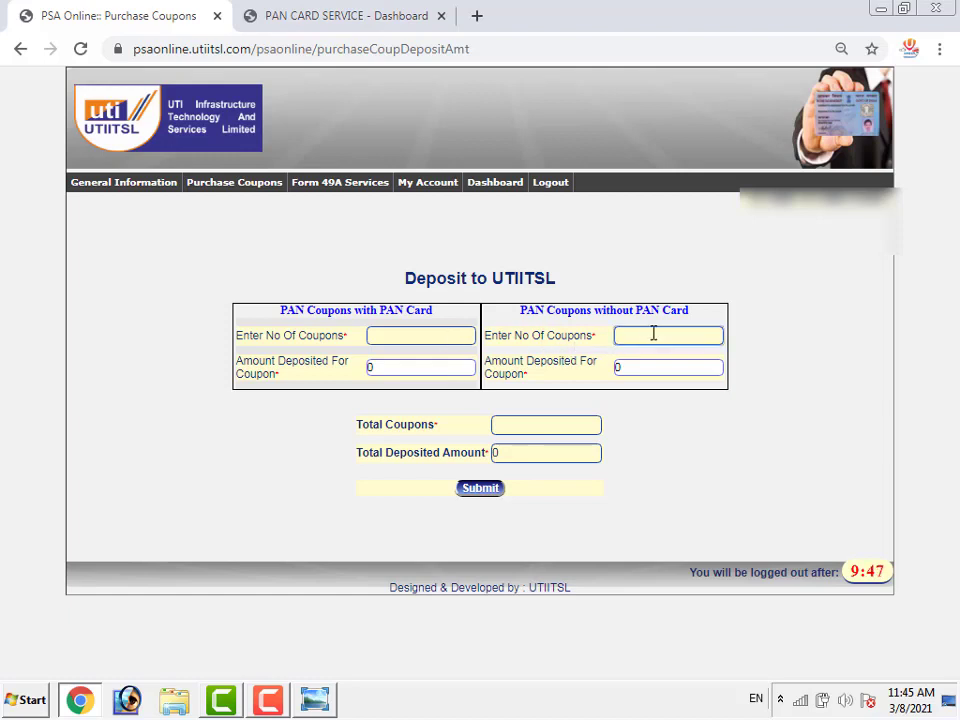
{"action": "left_click", "coordinate": [446, 341]}
{"action": "type", "text": "100"}
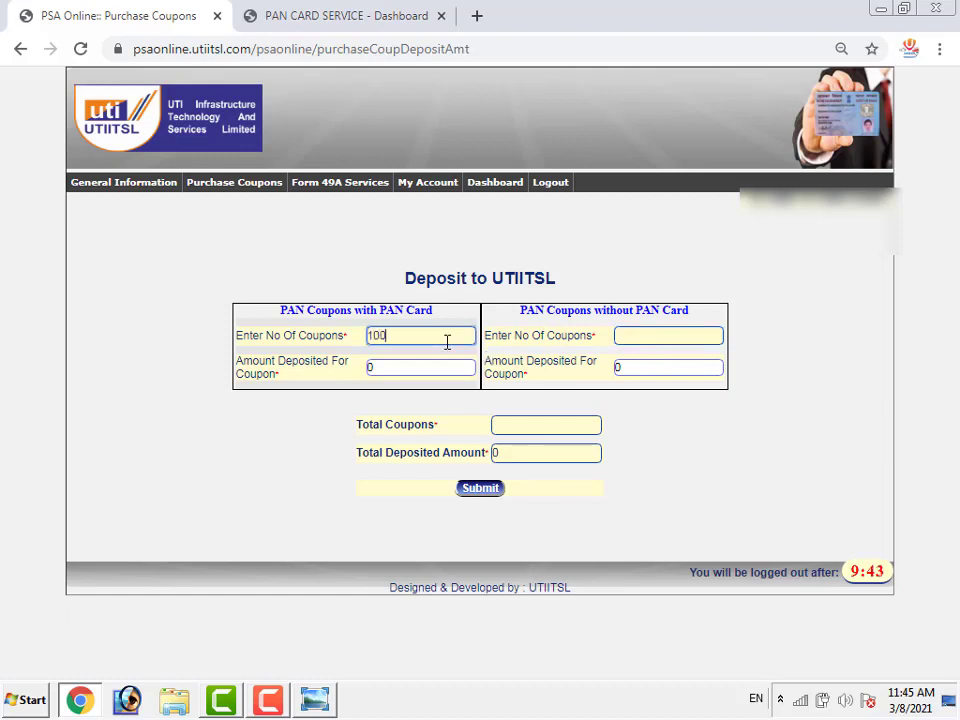
{"action": "left_click", "coordinate": [276, 478]}
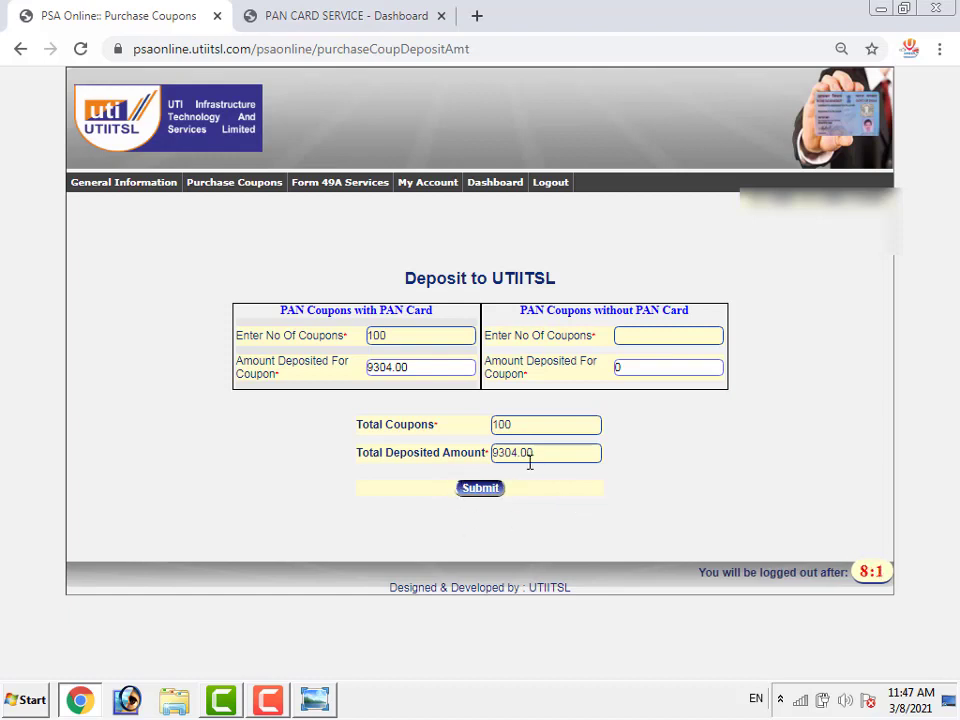
Submit the 100-coupon deposit request, start Make Payment, and choose NEFT as payment mode
{"action": "left_click", "coordinate": [493, 493]}
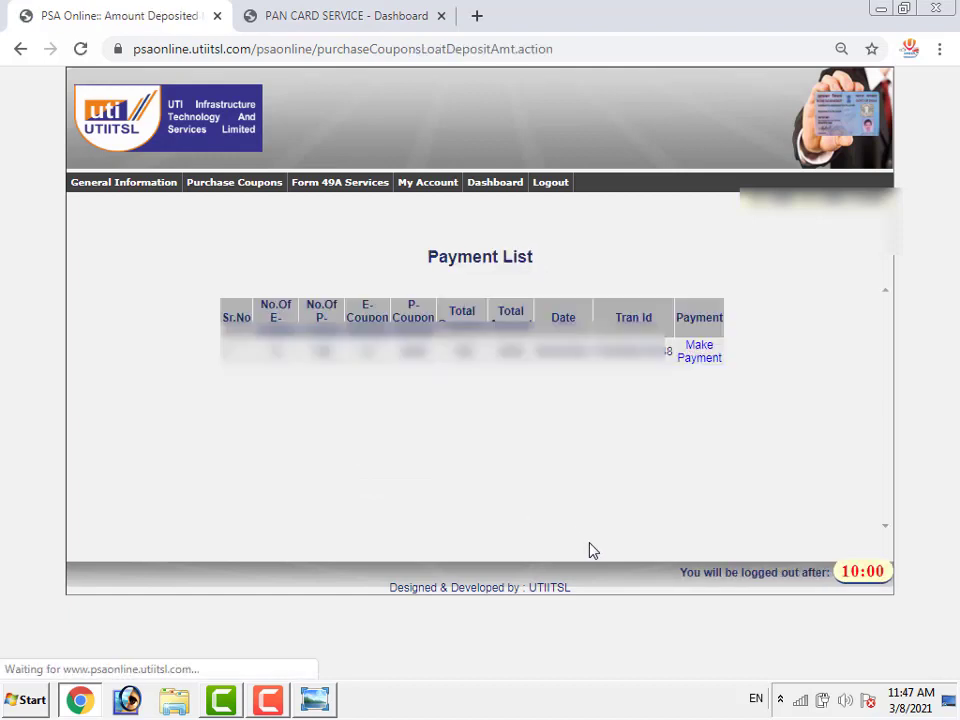
{"action": "left_click", "coordinate": [707, 362]}
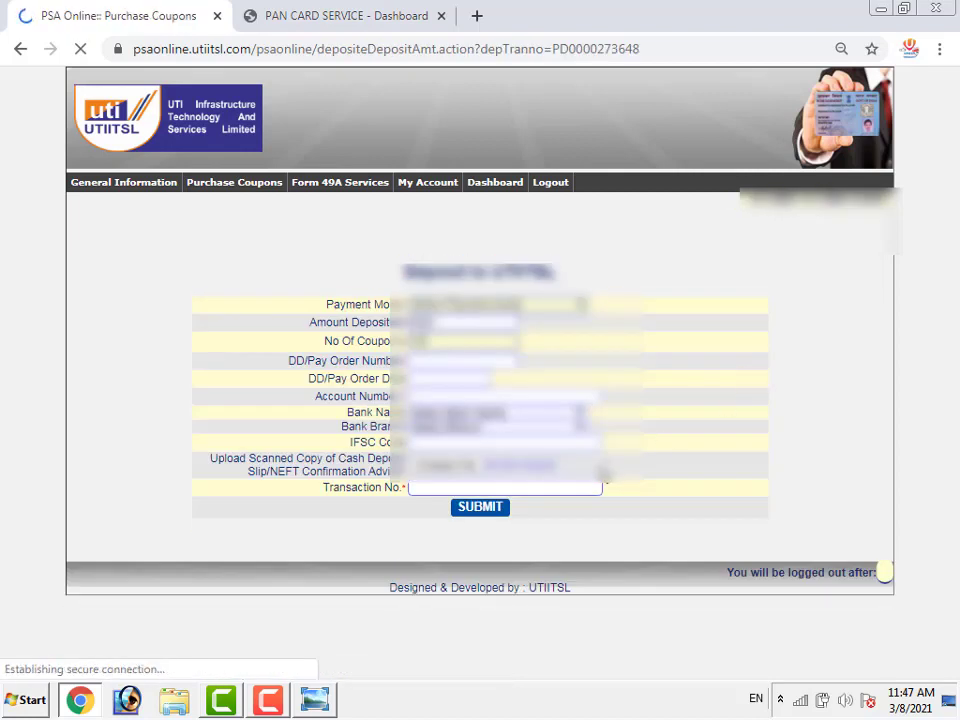
{"action": "left_click", "coordinate": [460, 396]}
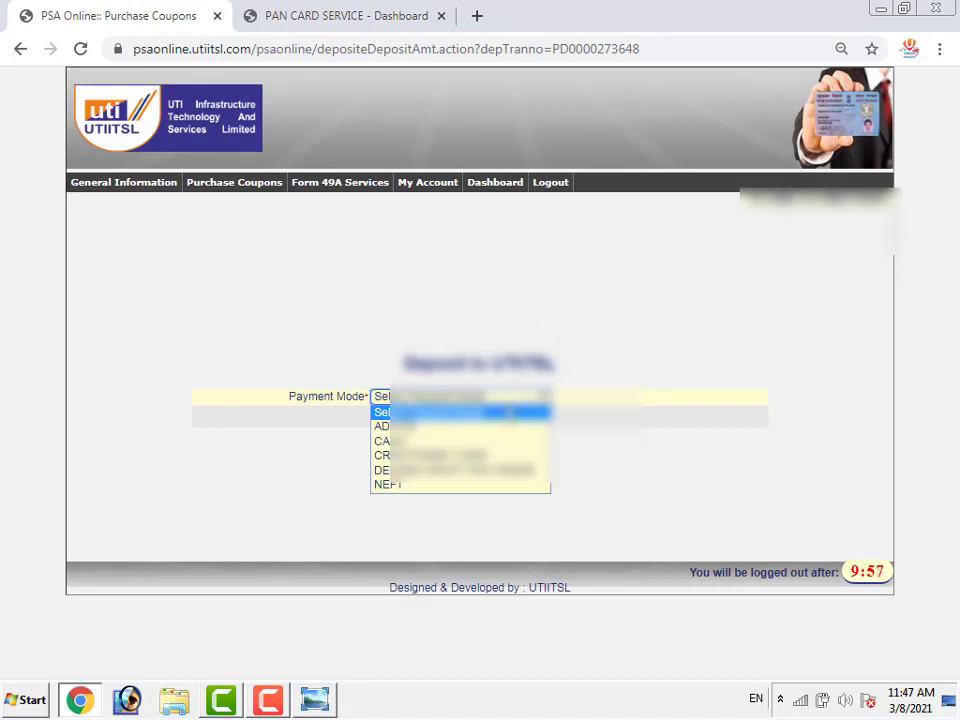
{"action": "left_click", "coordinate": [444, 486]}
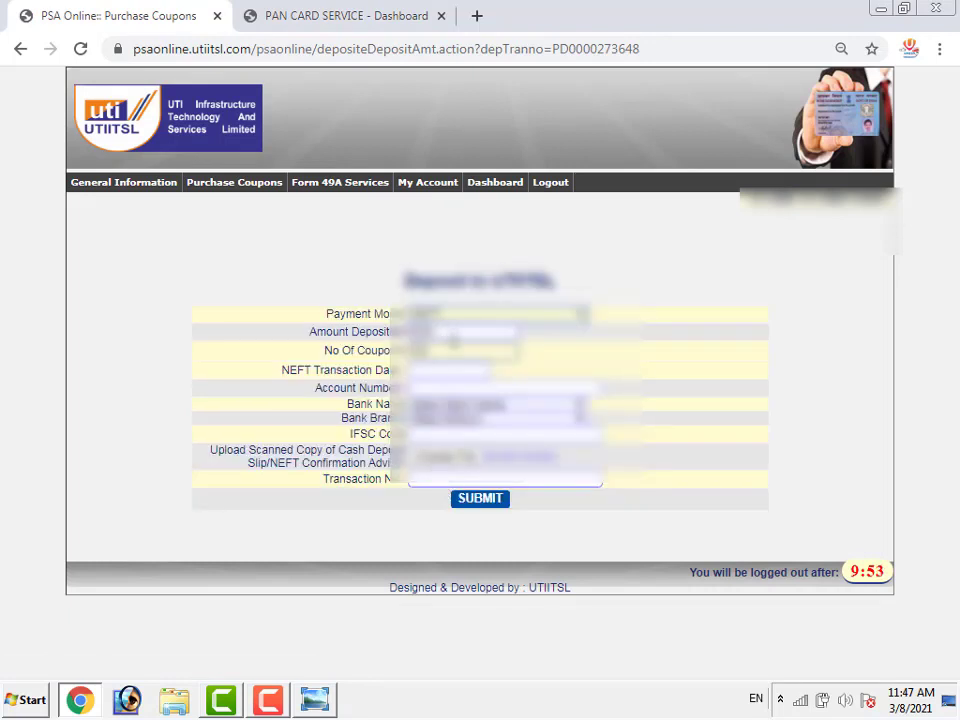
Set the NEFT transaction date, enter the account number, and choose the bank matching 'or'
{"action": "left_click", "coordinate": [460, 370]}
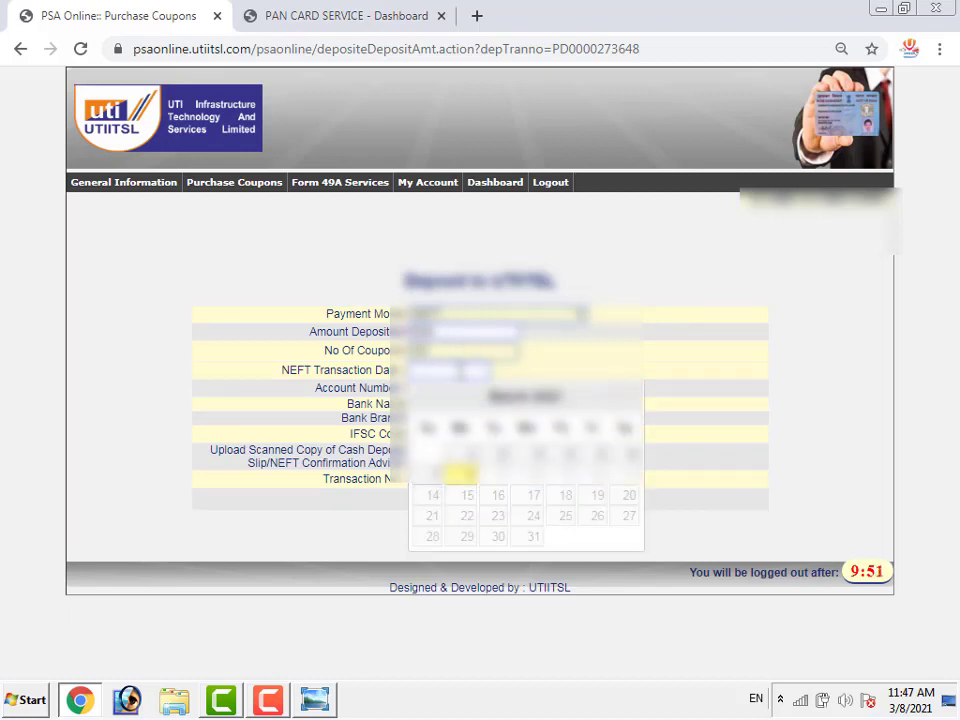
{"action": "left_click", "coordinate": [469, 478]}
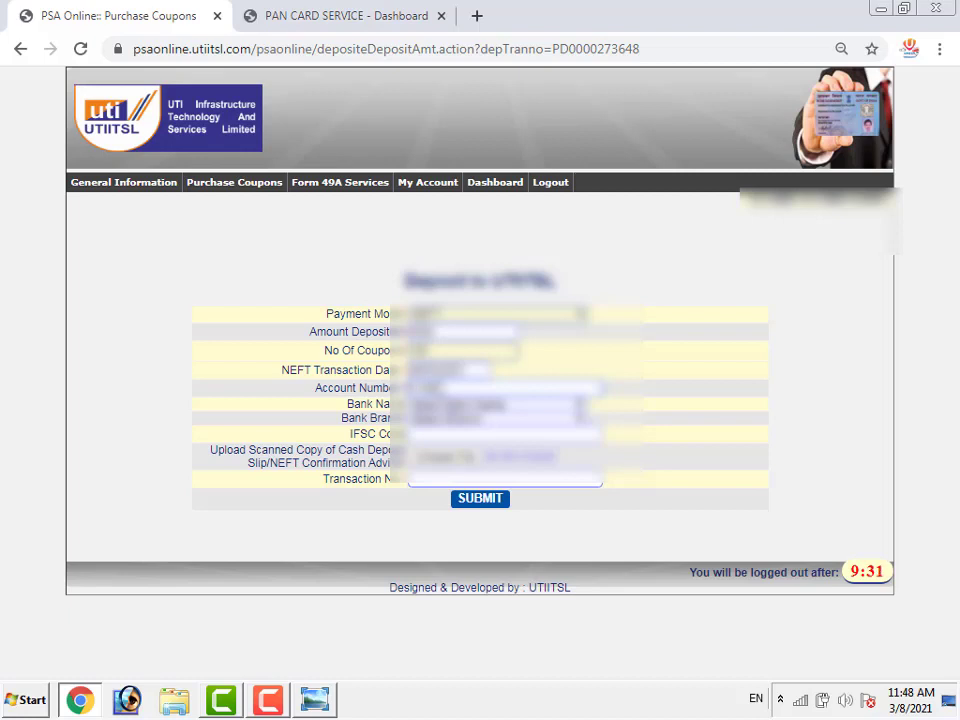
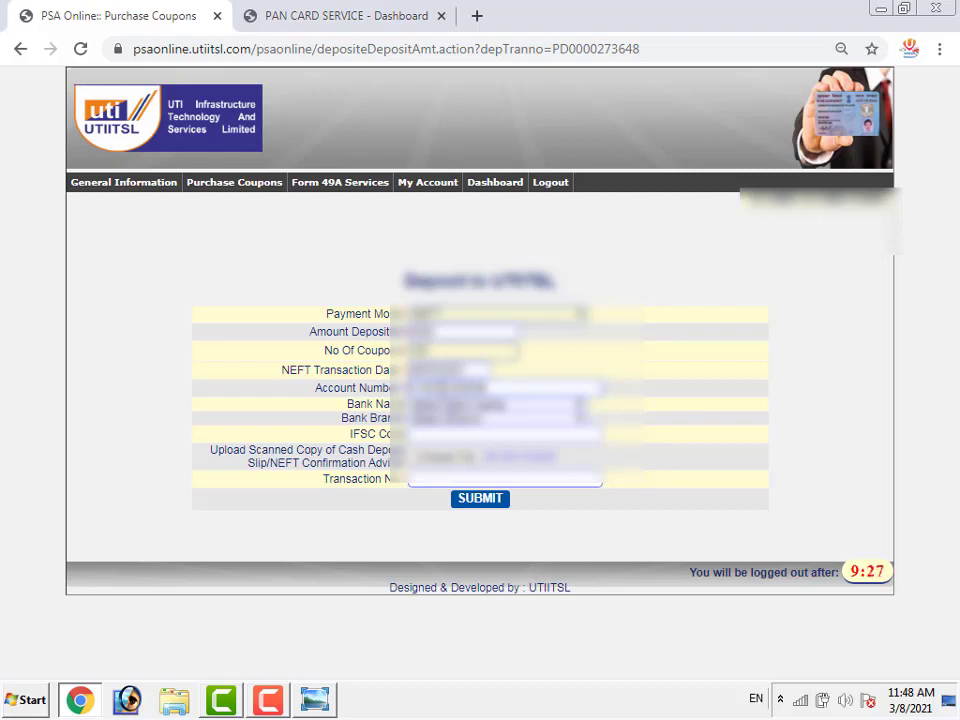
{"action": "left_click", "coordinate": [466, 406]}
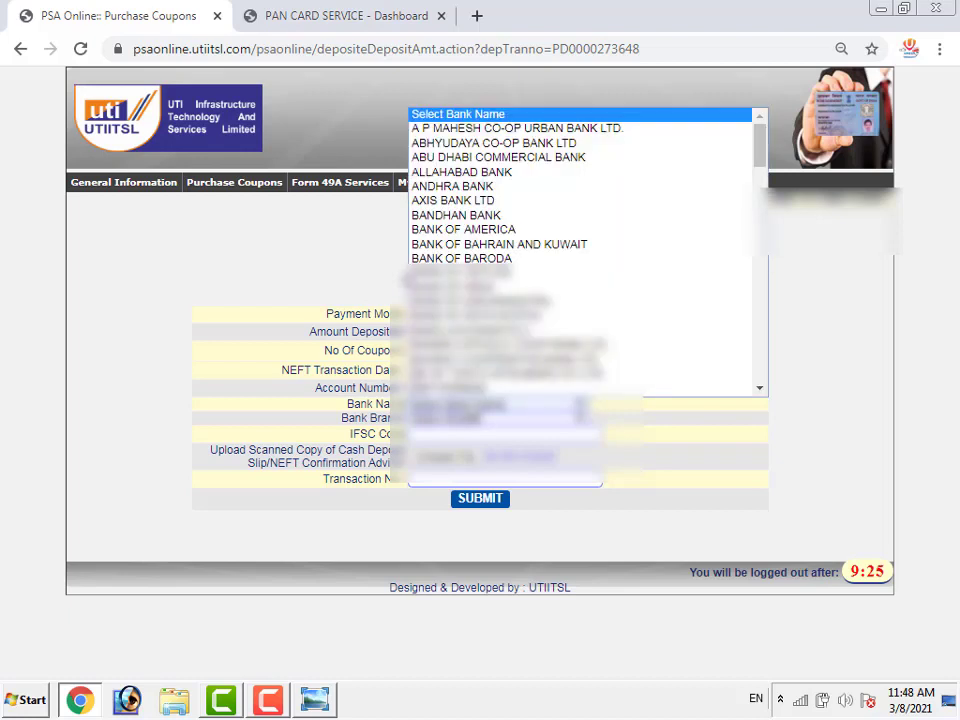
{"action": "type", "text": "or"}
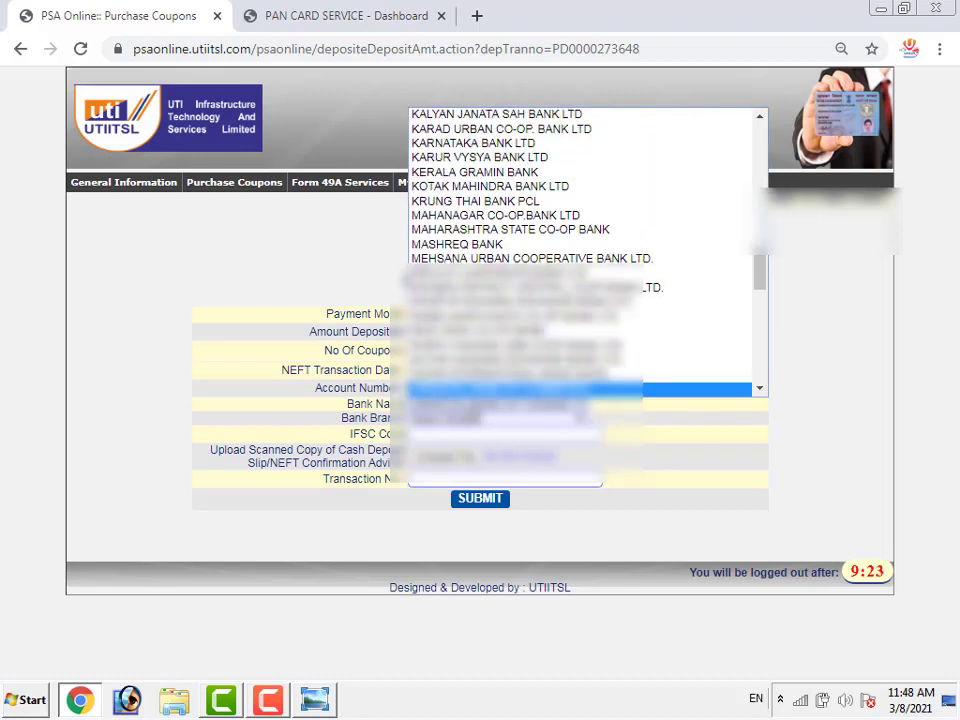
{"action": "key", "text": "Return"}
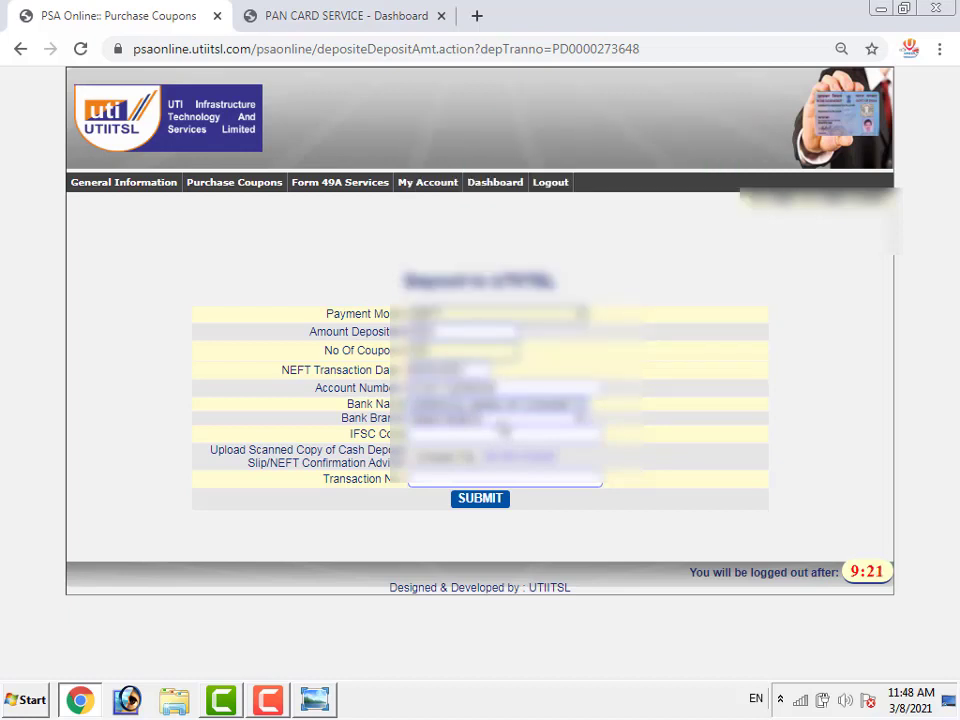
Pick a bank branch starting with K and enter the NEFT transaction number
{"action": "left_click", "coordinate": [504, 427]}
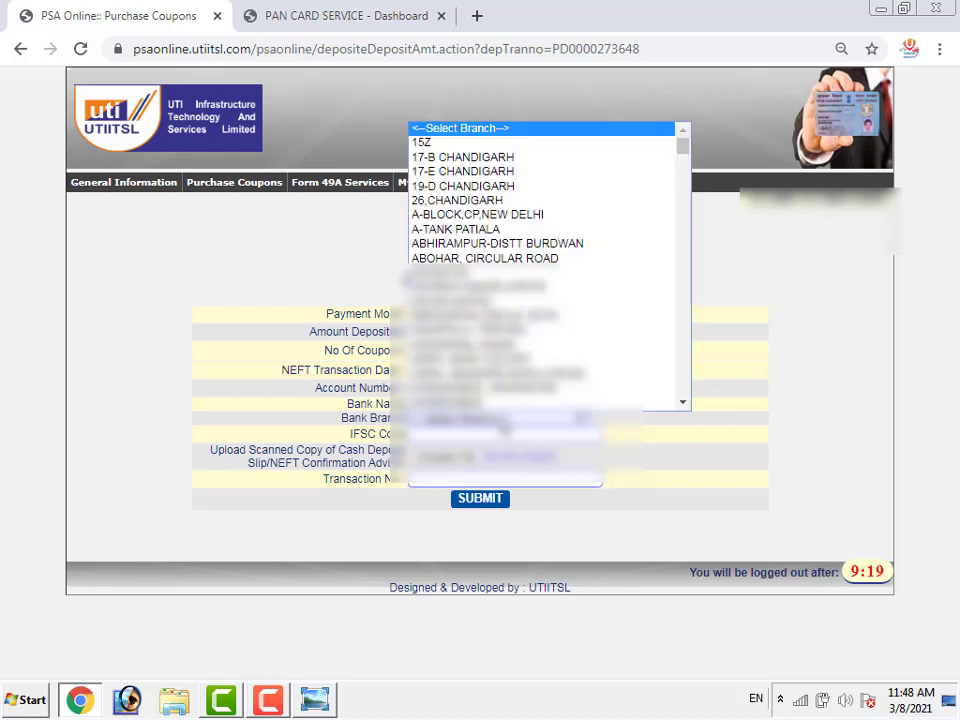
{"action": "key", "text": "k"}
{"action": "key", "text": "k"}
{"action": "key", "text": "k"}
{"action": "key", "text": "k"}
{"action": "key", "text": "k"}
{"action": "key", "text": "k"}
{"action": "key", "text": "k"}
{"action": "key", "text": "k"}
{"action": "key", "text": "k"}
{"action": "key", "text": "k"}
{"action": "key", "text": "k"}
{"action": "key", "text": "k"}
{"action": "key", "text": "k"}
{"action": "key", "text": "k"}
{"action": "key", "text": "k"}
{"action": "key", "text": "k"}
{"action": "key", "text": "k"}
{"action": "key", "text": "k"}
{"action": "key", "text": "k"}
{"action": "key", "text": "k"}
{"action": "key", "text": "k"}
{"action": "key", "text": "k"}
{"action": "key", "text": "k"}
{"action": "key", "text": "k"}
{"action": "key", "text": "k"}
{"action": "key", "text": "k"}
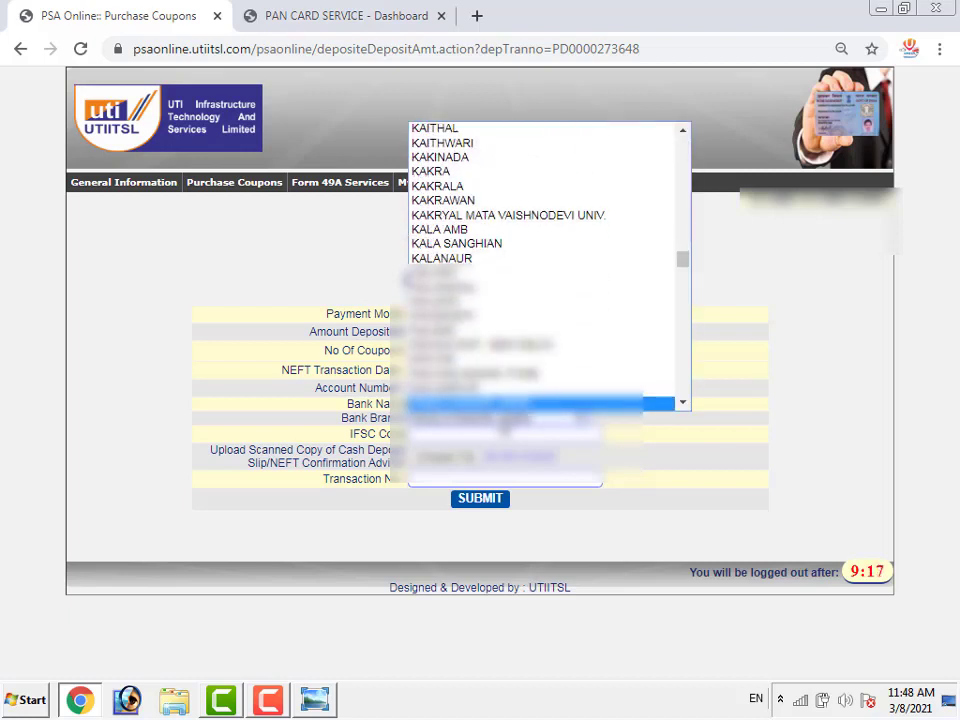
{"action": "key", "text": "k"}
{"action": "key", "text": "k"}
{"action": "key", "text": "k"}
{"action": "key", "text": "k"}
{"action": "key", "text": "k"}
{"action": "key", "text": "k"}
{"action": "key", "text": "k"}
{"action": "key", "text": "k"}
{"action": "key", "text": "k"}
{"action": "key", "text": "k"}
{"action": "key", "text": "k"}
{"action": "key", "text": "k"}
{"action": "key", "text": "k"}
{"action": "key", "text": "k"}
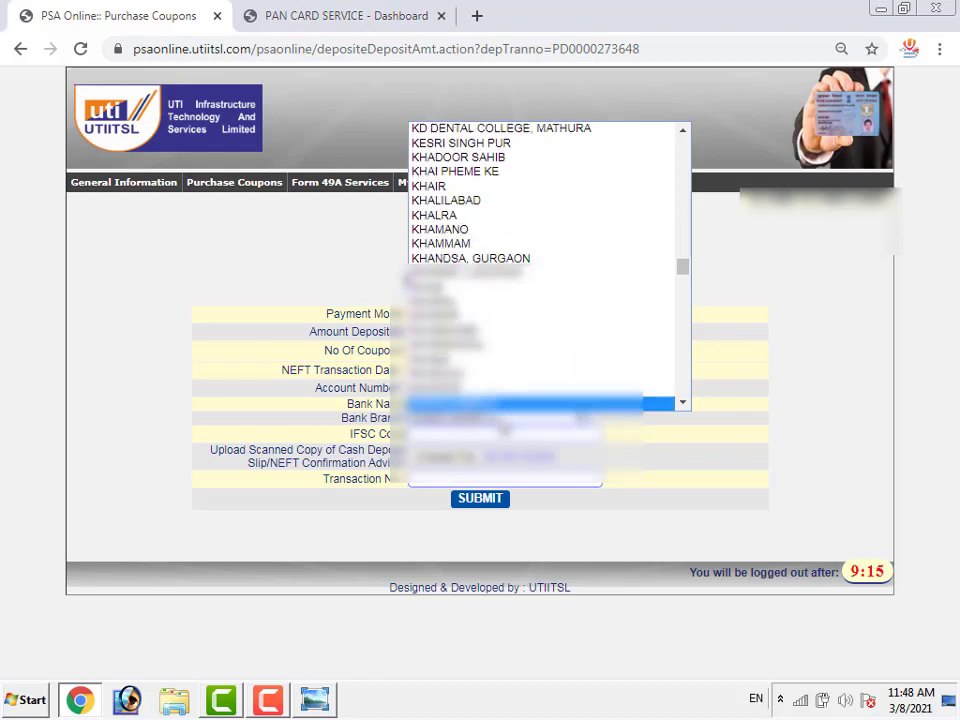
{"action": "key", "text": "k"}
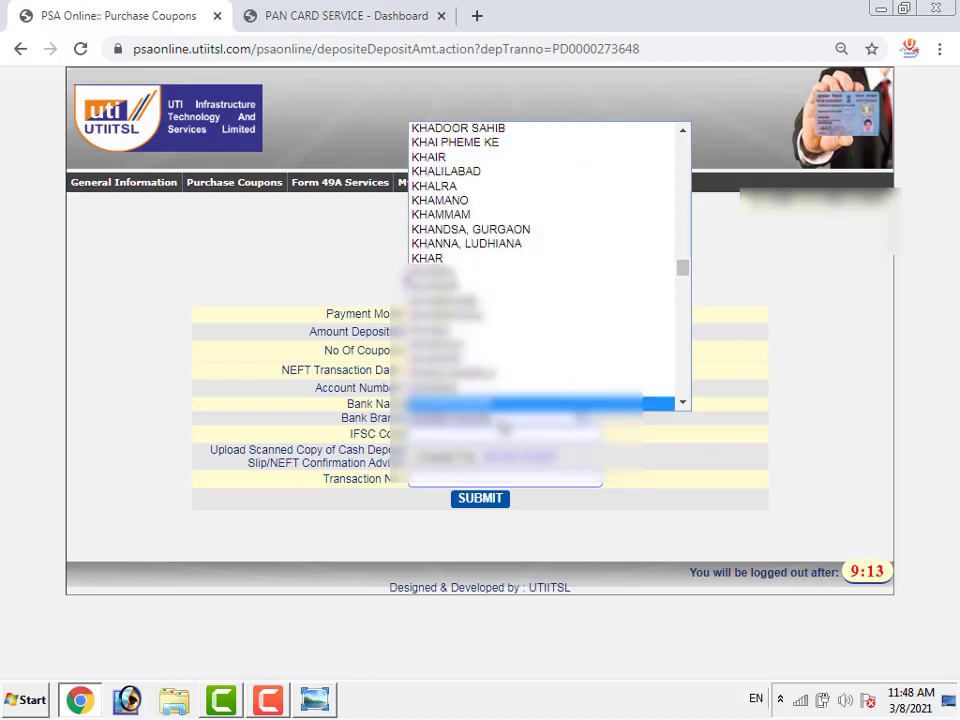
{"action": "key", "text": "Return"}
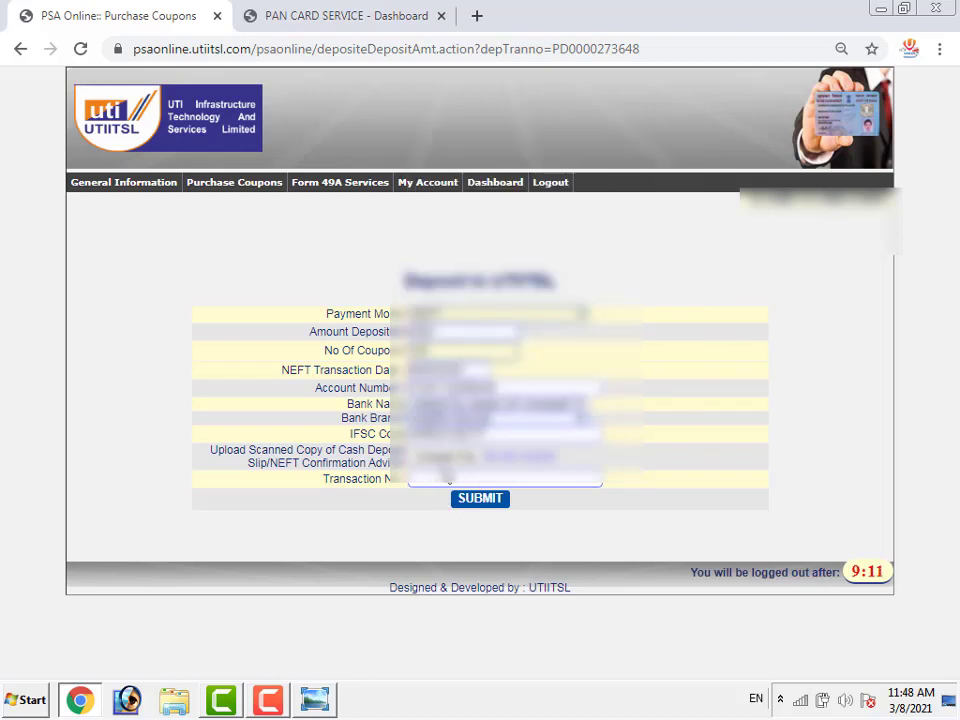
{"action": "left_click", "coordinate": [457, 482]}
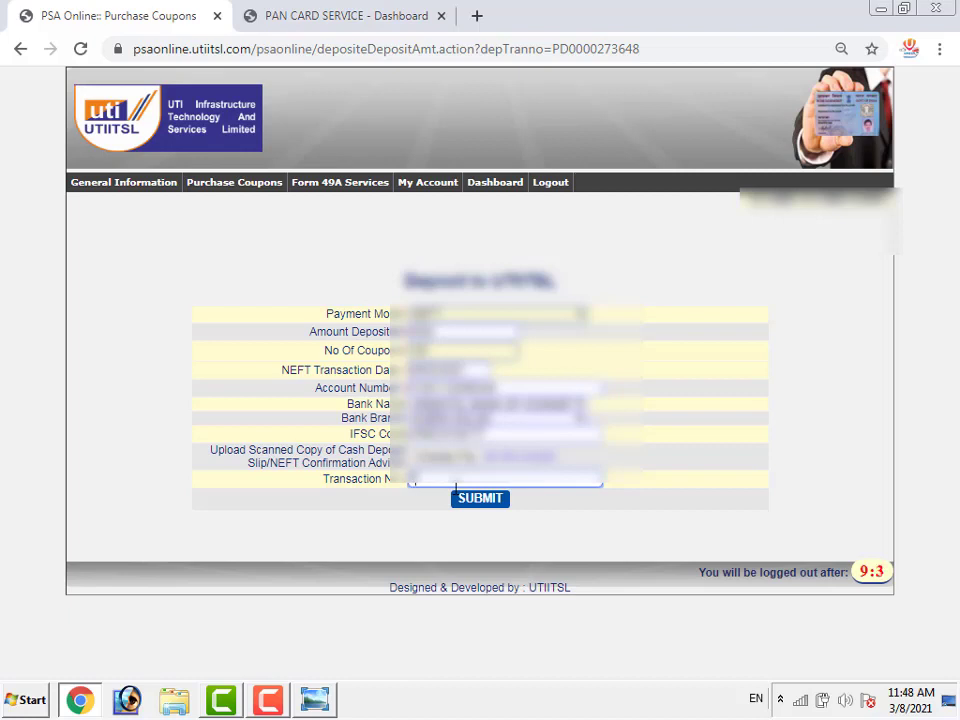
{"action": "type", "text": "123456789012"}
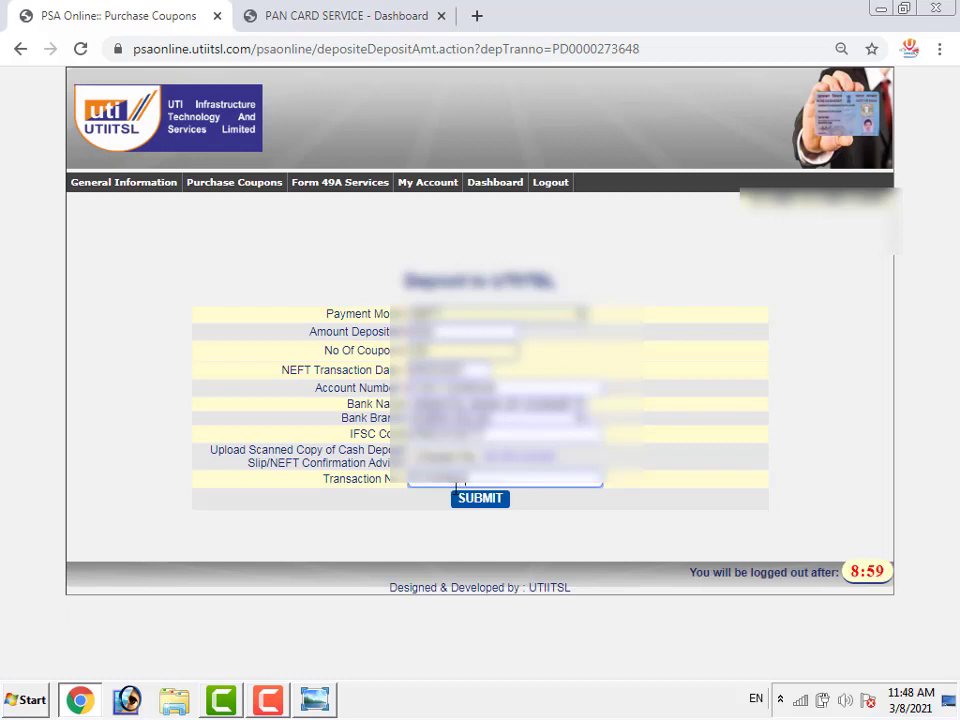
{"action": "type", "text": "34567890"}
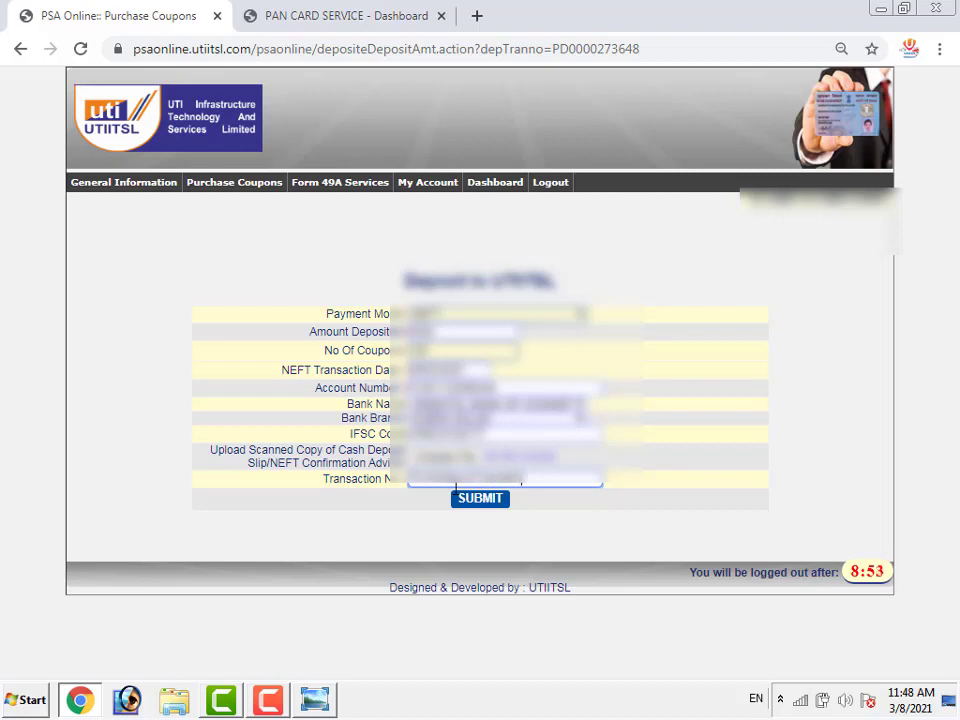
{"action": "type", "text": "123"}
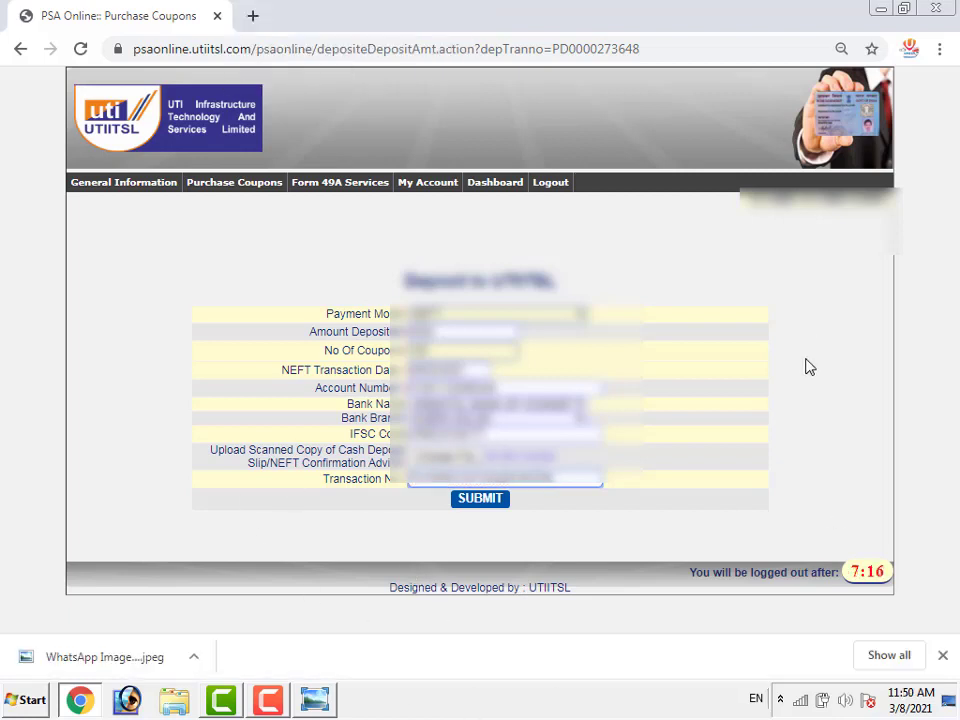
Dismiss the download bar, upload payment.pdf as the deposit slip, and submit the NEFT deposit
{"action": "left_click", "coordinate": [942, 655]}
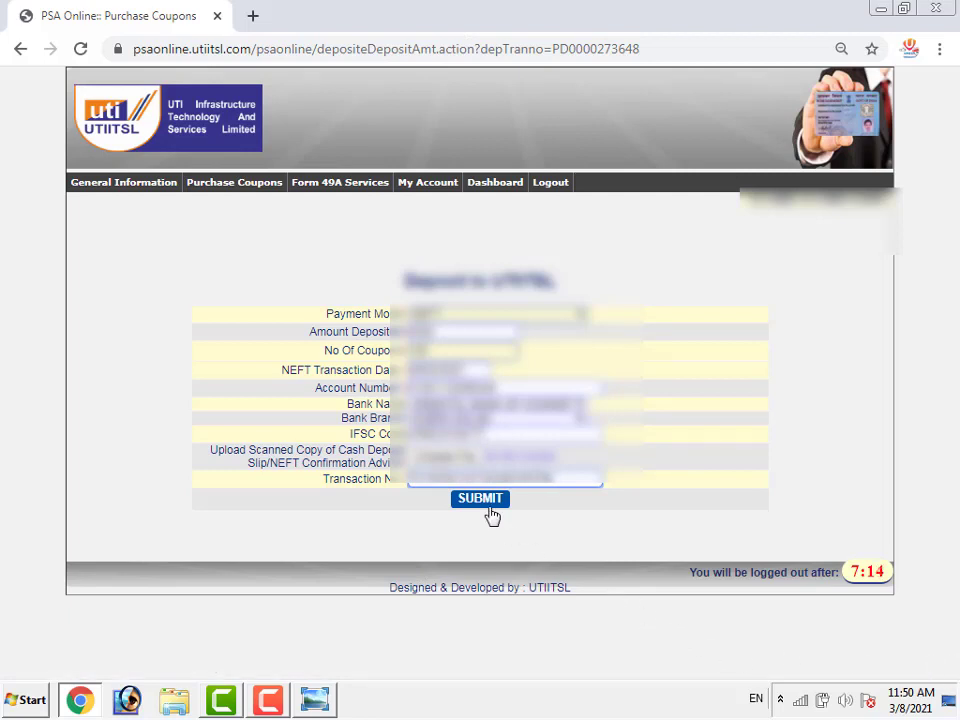
{"action": "left_click", "coordinate": [435, 457]}
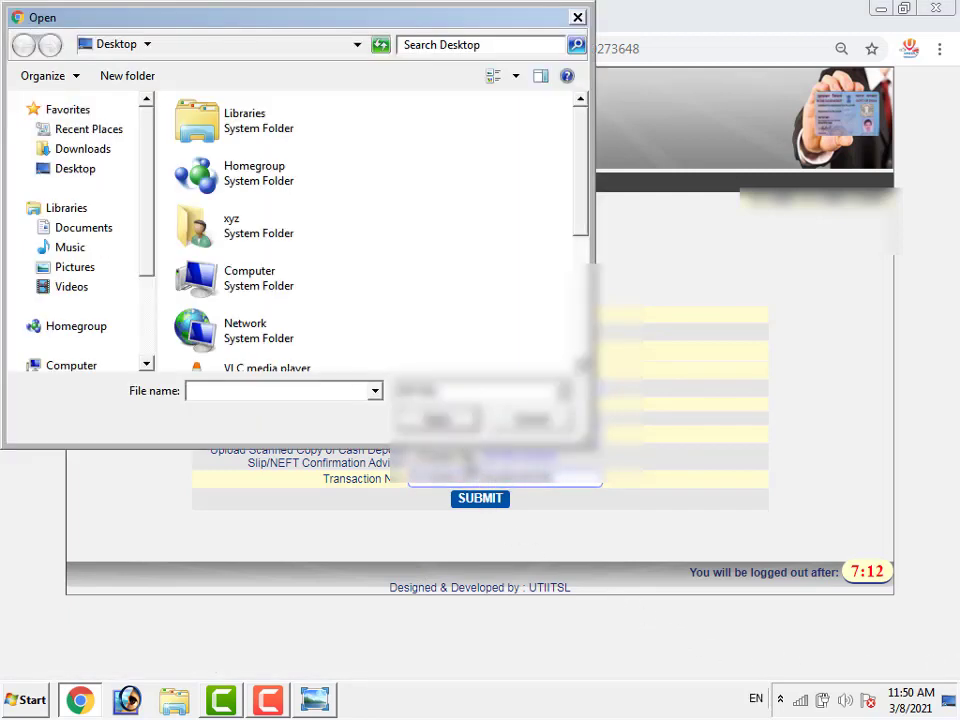
{"action": "left_click_drag", "start_coordinate": [580, 208], "coordinate": [585, 320]}
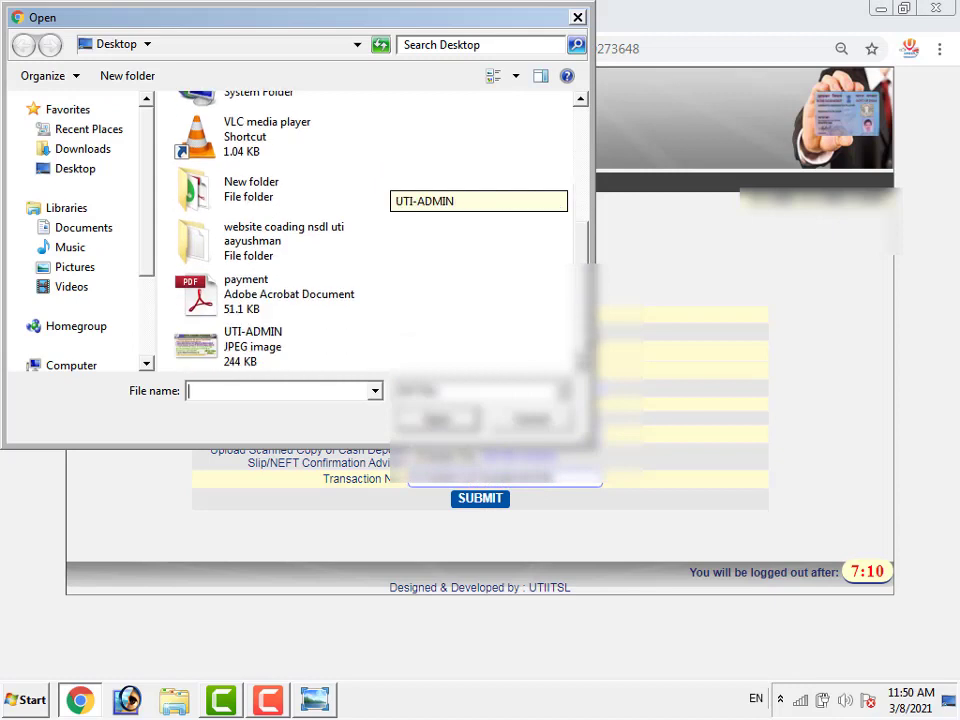
{"action": "left_click", "coordinate": [259, 291]}
{"action": "key", "text": "Return"}
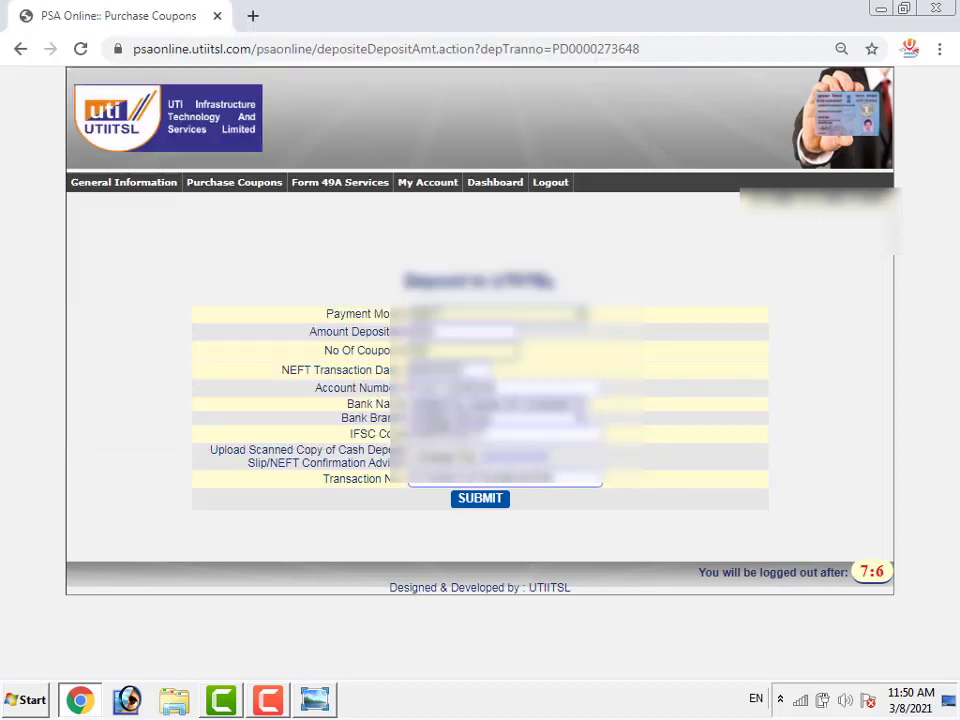
{"action": "left_click", "coordinate": [486, 505]}
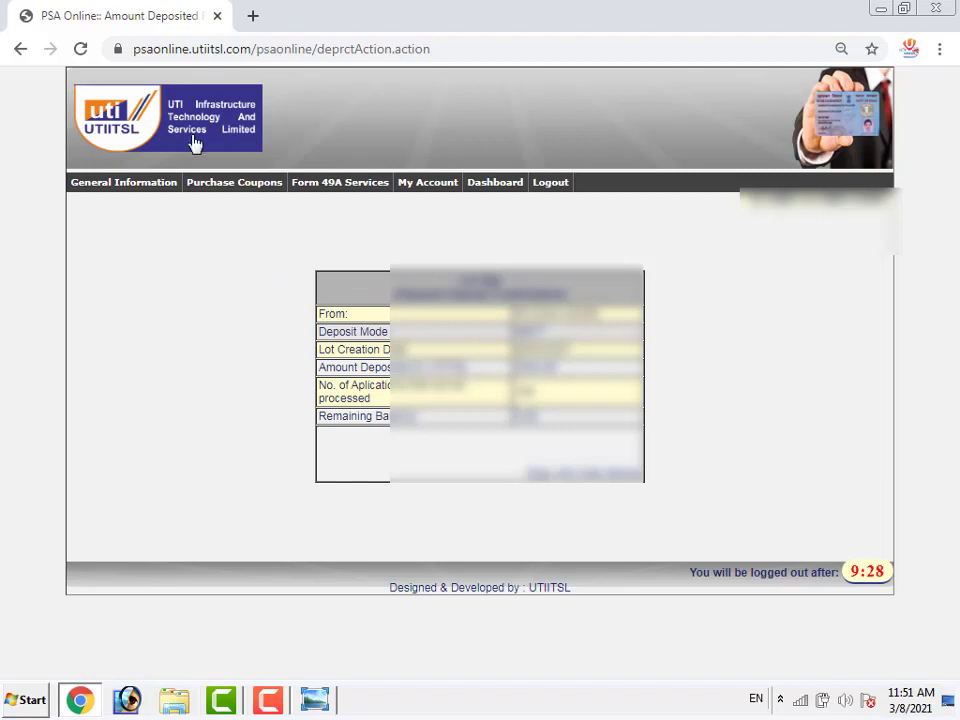
Return to Purchase Coupons > Coupons Distribution showing 199 coupons, then open the Form 49A Services menu
{"action": "mouse_move", "coordinate": [232, 186]}
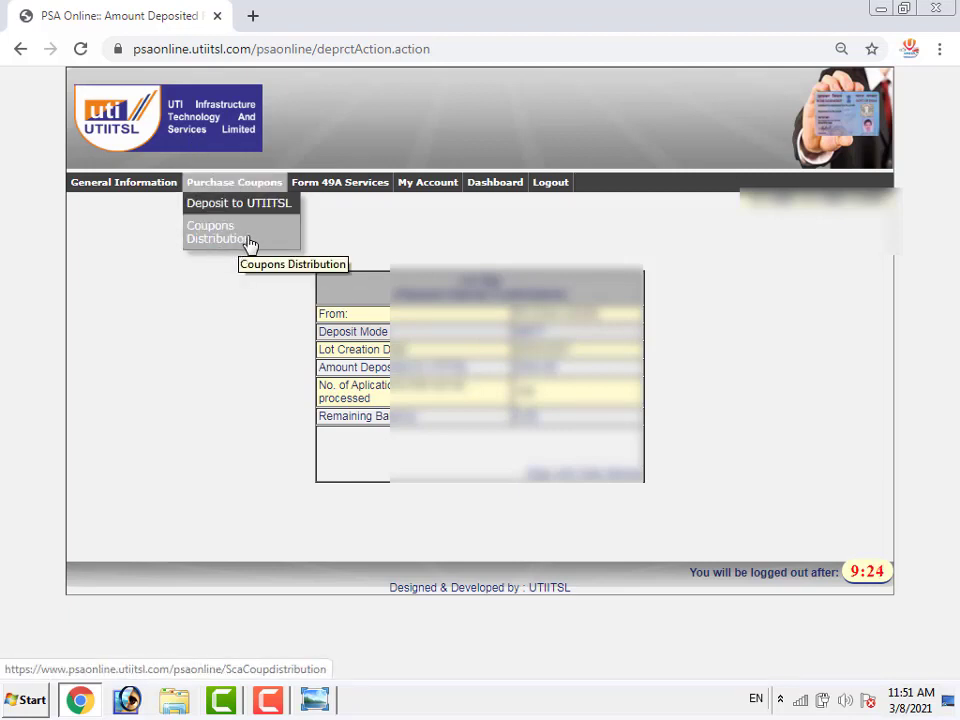
{"action": "left_click", "coordinate": [240, 211]}
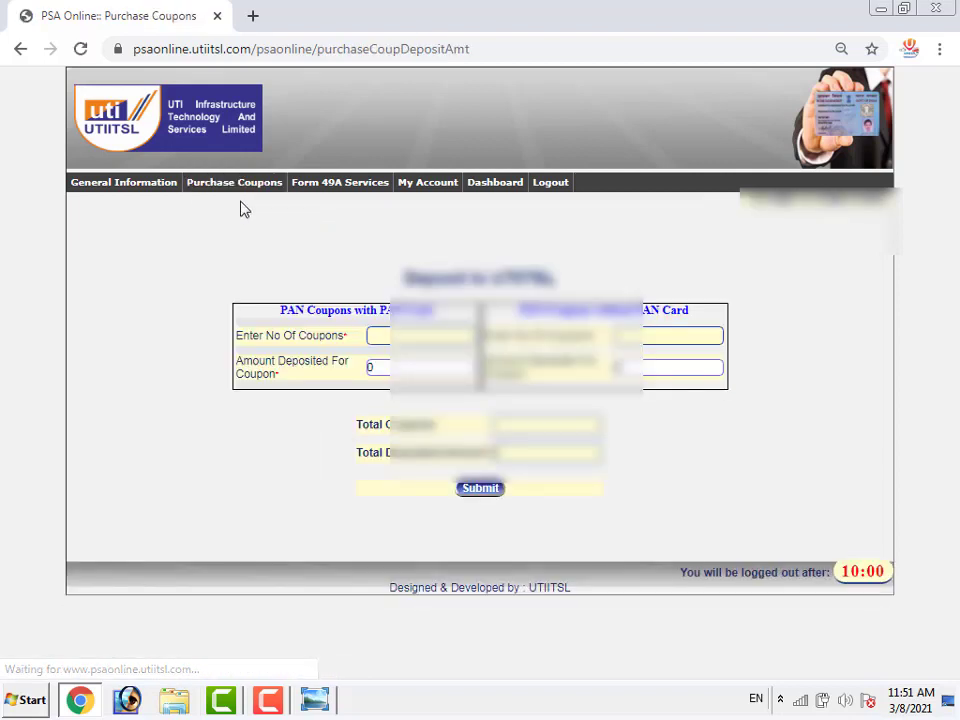
{"action": "mouse_move", "coordinate": [241, 192]}
{"action": "left_click", "coordinate": [240, 245]}
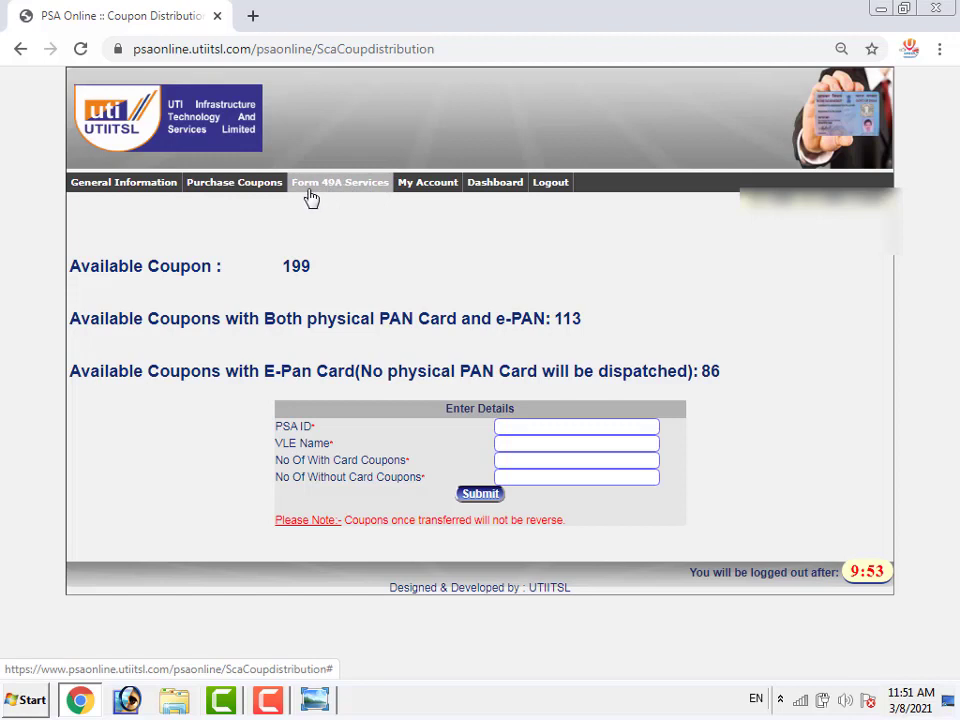
{"action": "left_click", "coordinate": [356, 188]}
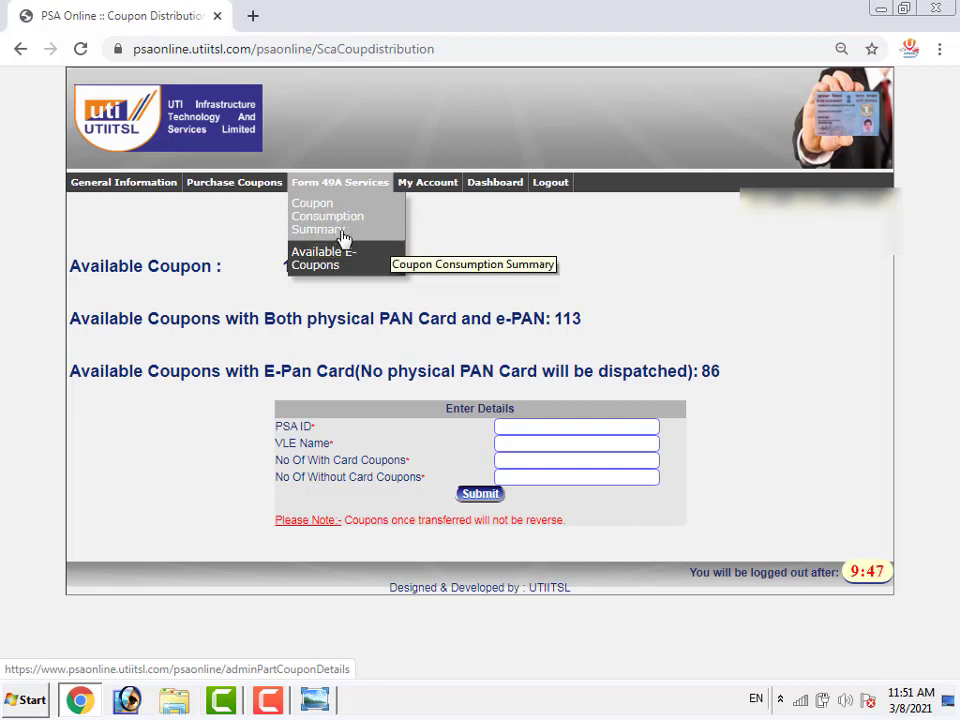
Open Available E-Coupons and scroll both tables to read the 113 with-card and 86 without-card quantities
{"action": "left_click", "coordinate": [328, 262]}
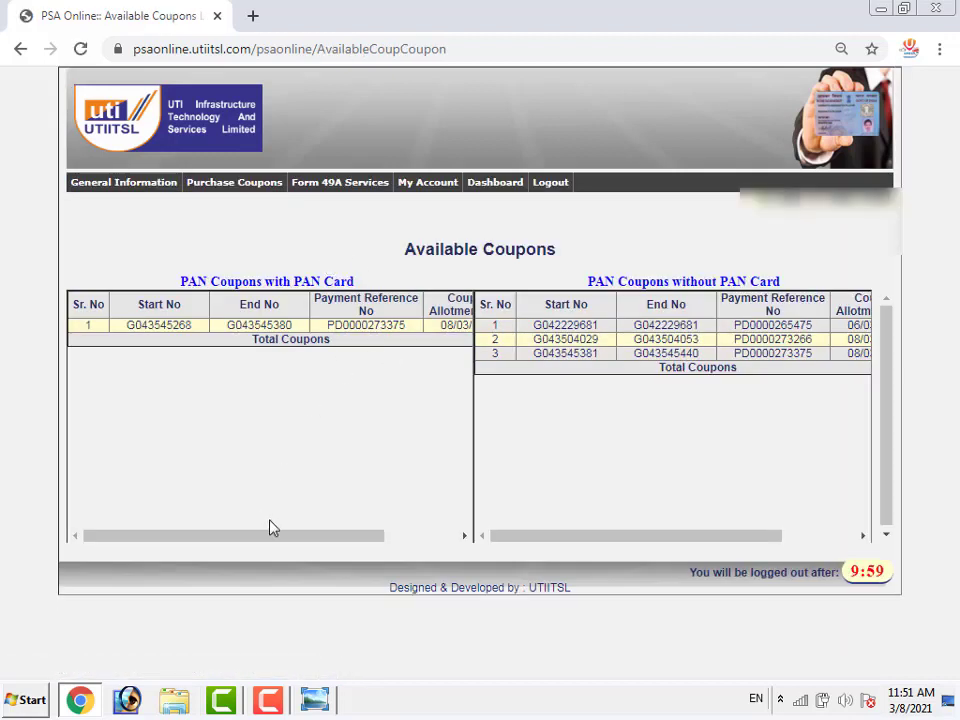
{"action": "left_click_drag", "start_coordinate": [277, 539], "coordinate": [420, 555]}
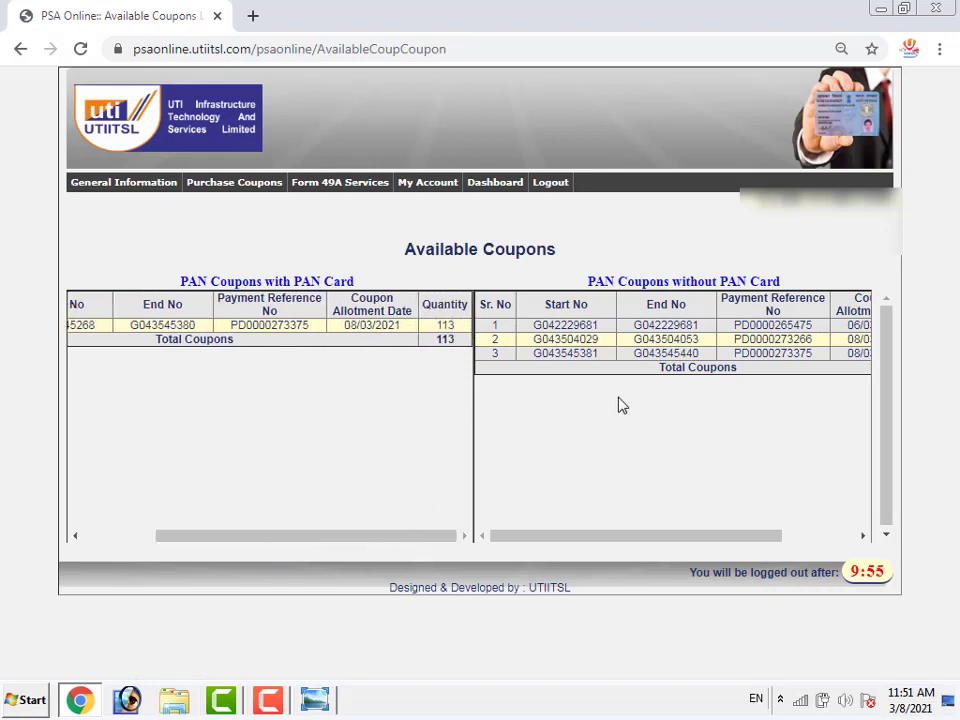
{"action": "left_click_drag", "start_coordinate": [371, 540], "coordinate": [392, 543]}
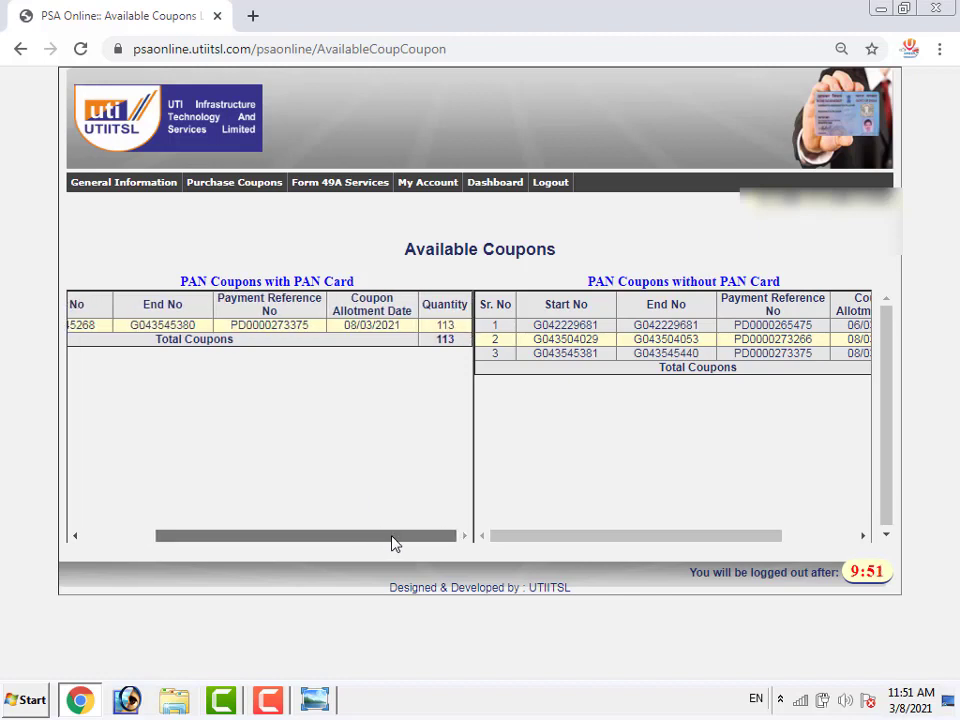
{"action": "left_click_drag", "start_coordinate": [662, 540], "coordinate": [810, 543]}
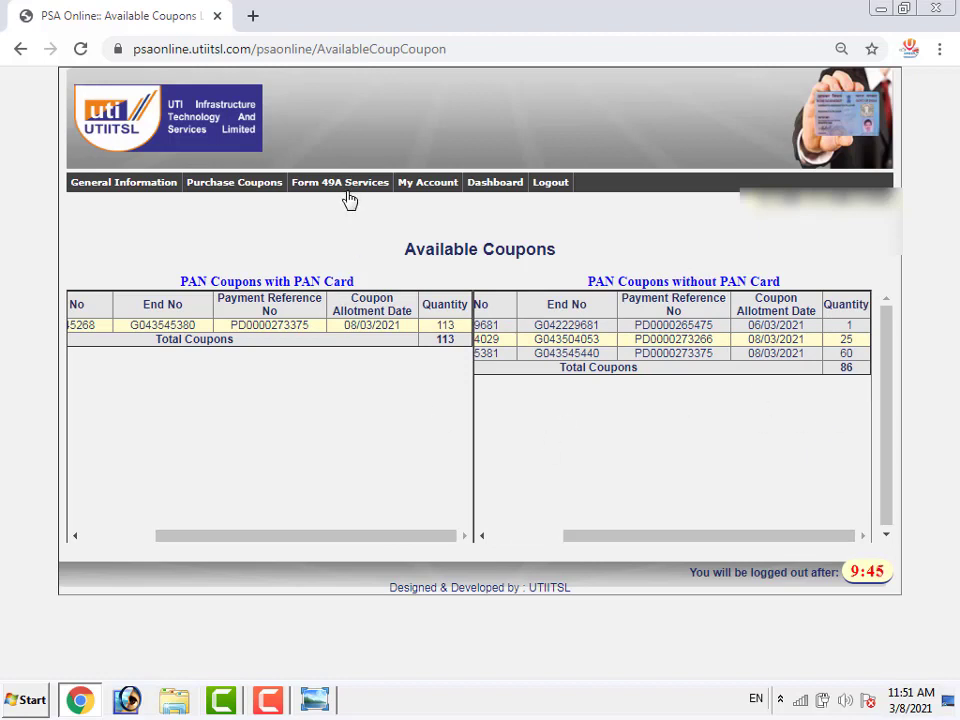
{"action": "mouse_move", "coordinate": [347, 196]}
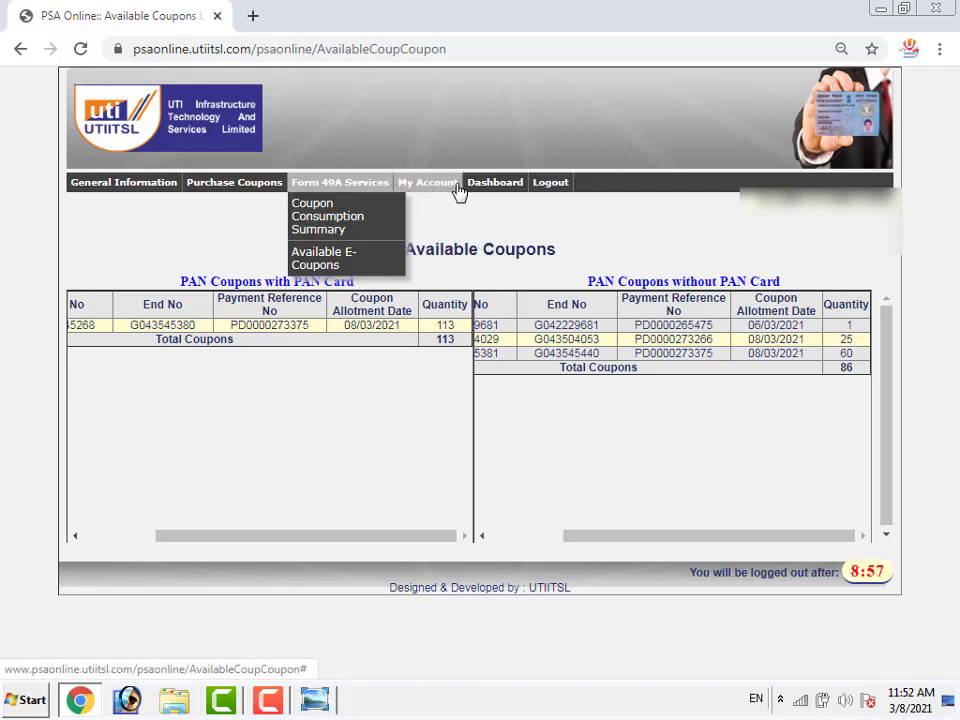
From the My Account menu, open the blank Enter Vle Details form to add a new VLE
{"action": "mouse_move", "coordinate": [432, 190]}
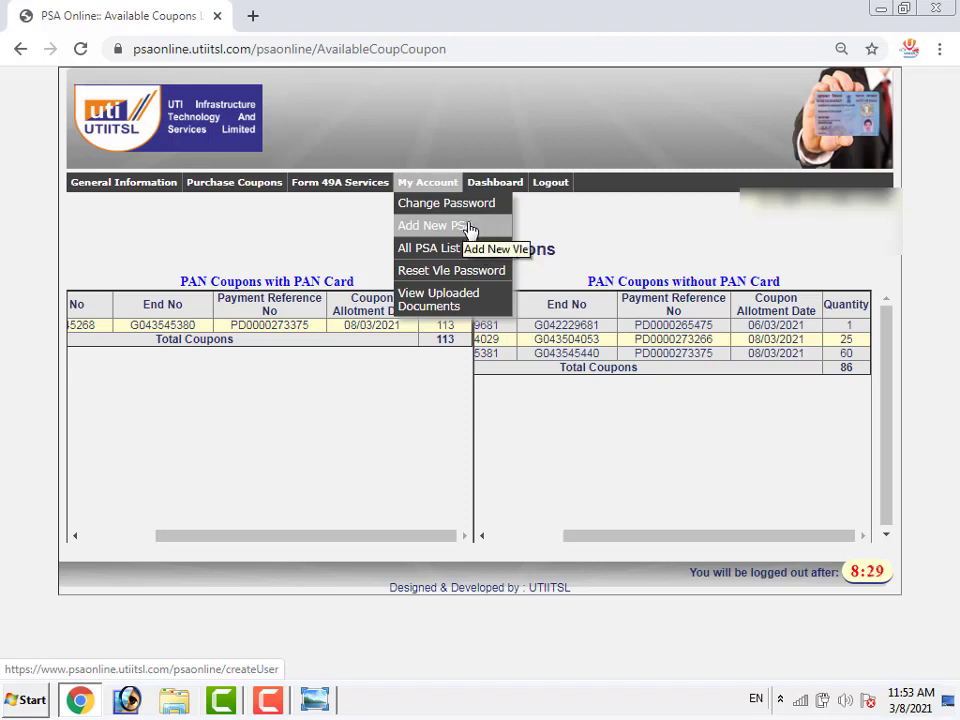
{"action": "left_click", "coordinate": [469, 228]}
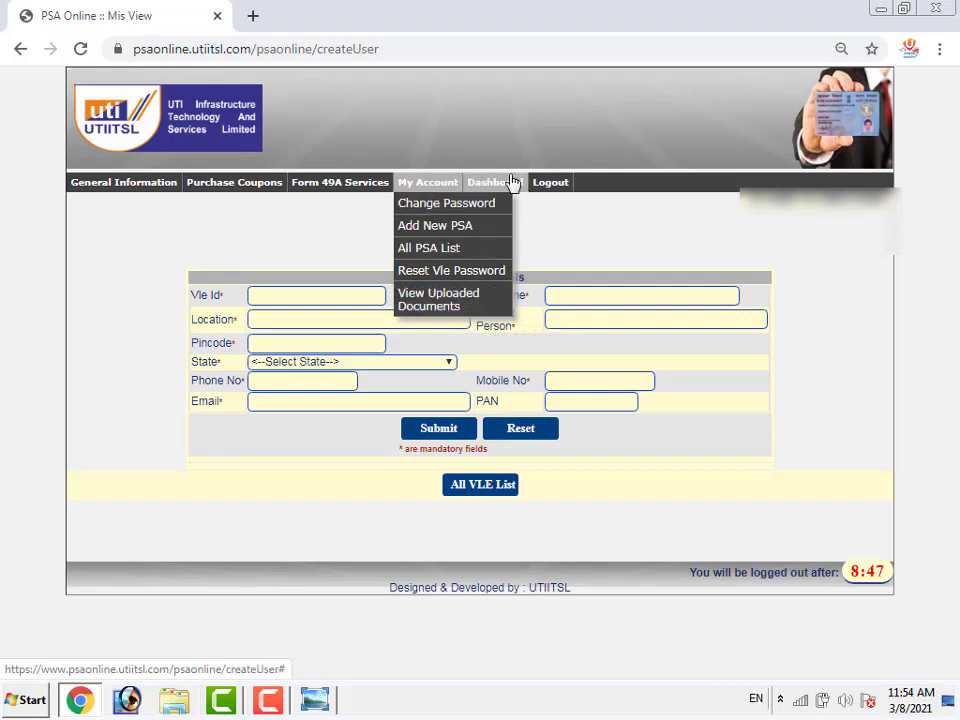
Switch to Windows Photo Viewer showing the UTI-ADMIN promo image from the taskbar
{"action": "mouse_move", "coordinate": [502, 190]}
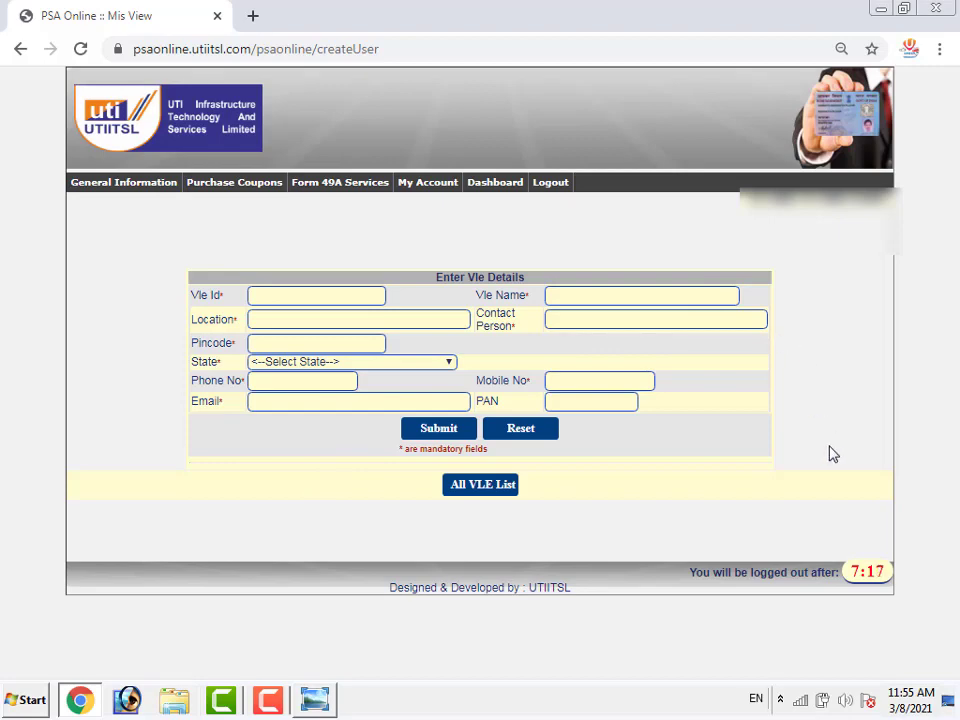
{"action": "left_click", "coordinate": [316, 699]}
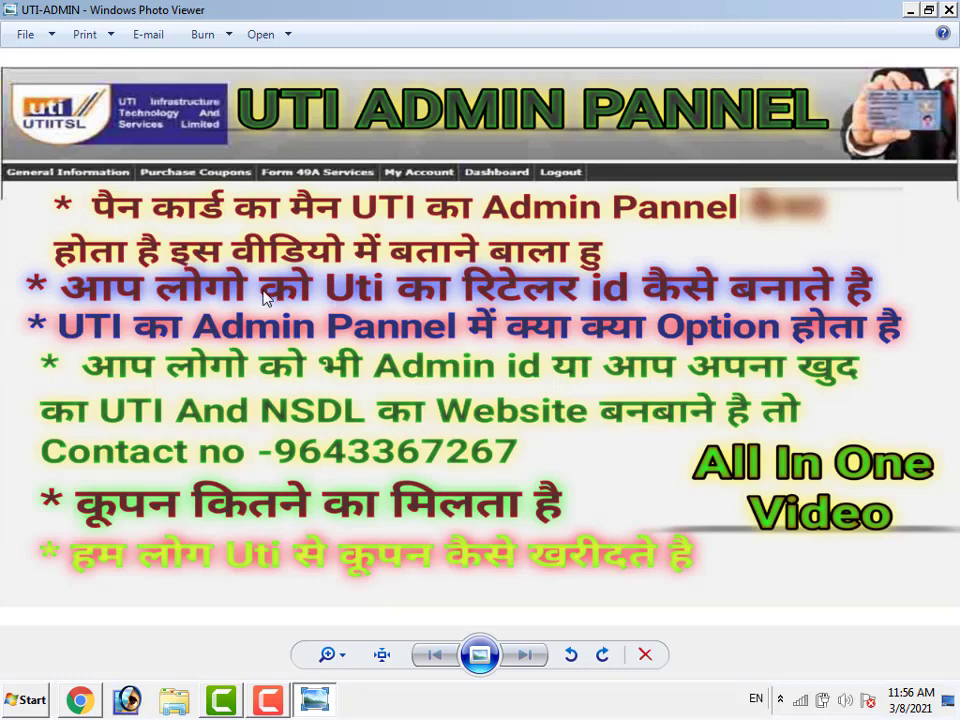